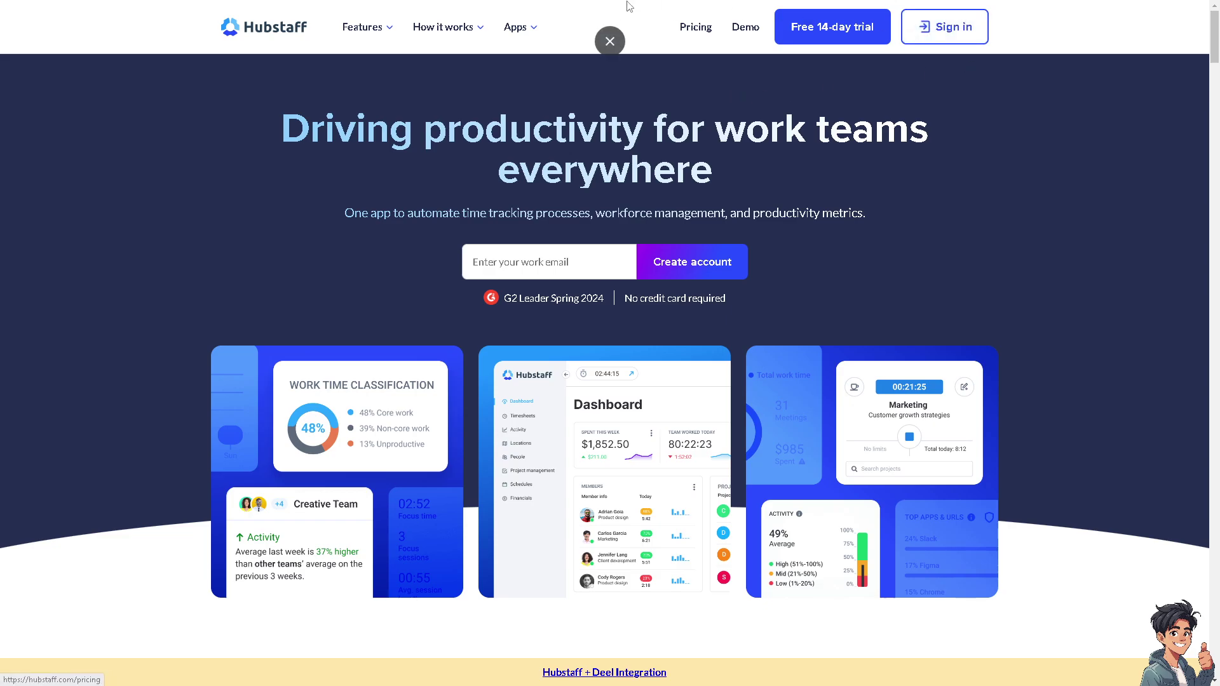
Start the free 14-day trial sign-up from the Hubstaff homepage.
left_click(820, 37)
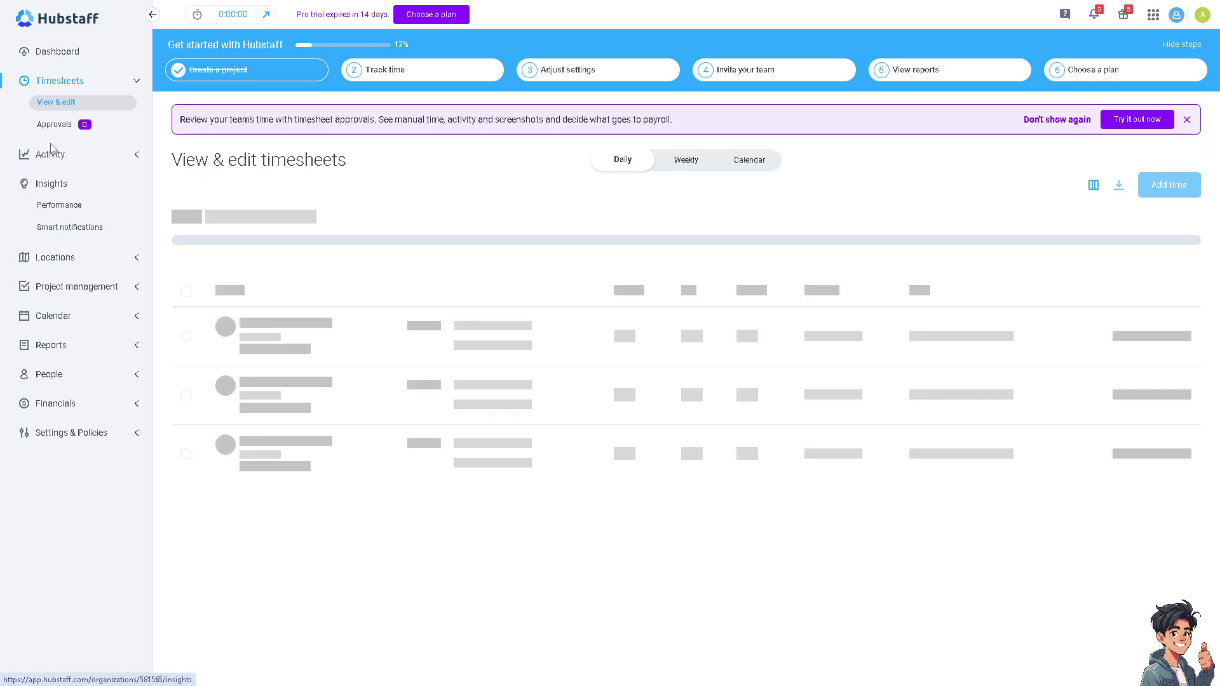
Open Timesheets > View & edit to see today's empty daily timeline.
left_click(61, 83)
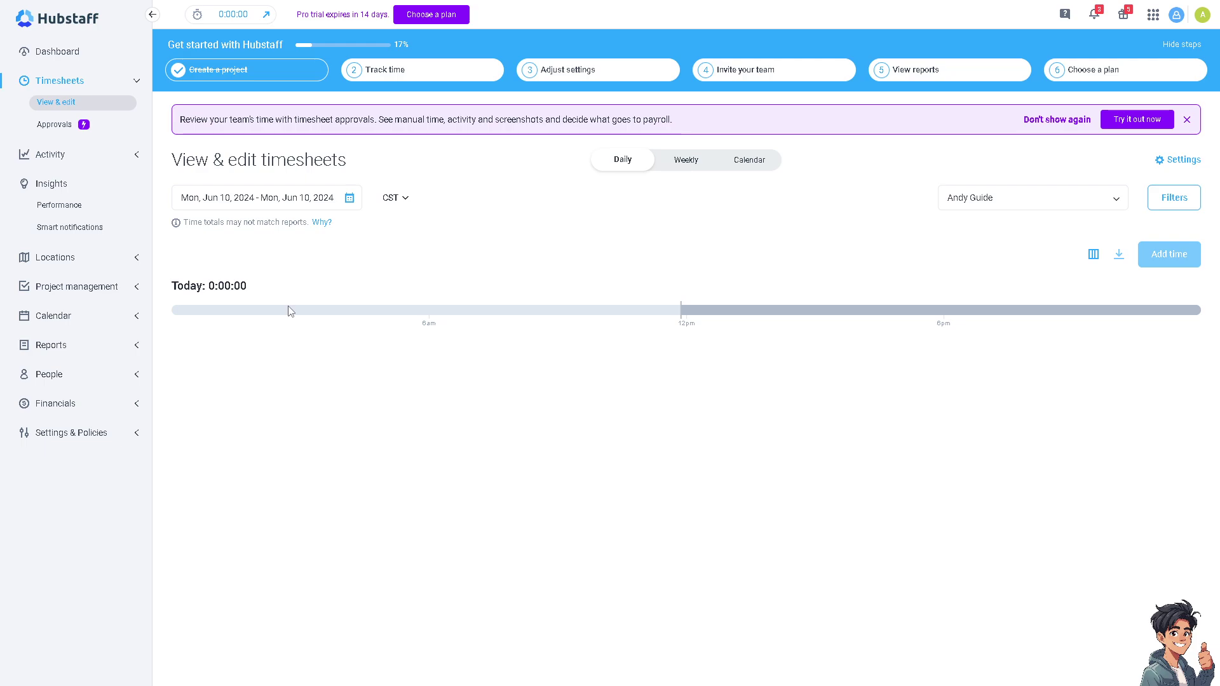
Switch the timesheets to last week, Jun 3 – Jun 9, 2024, and check the CST time zone options.
left_click(349, 197)
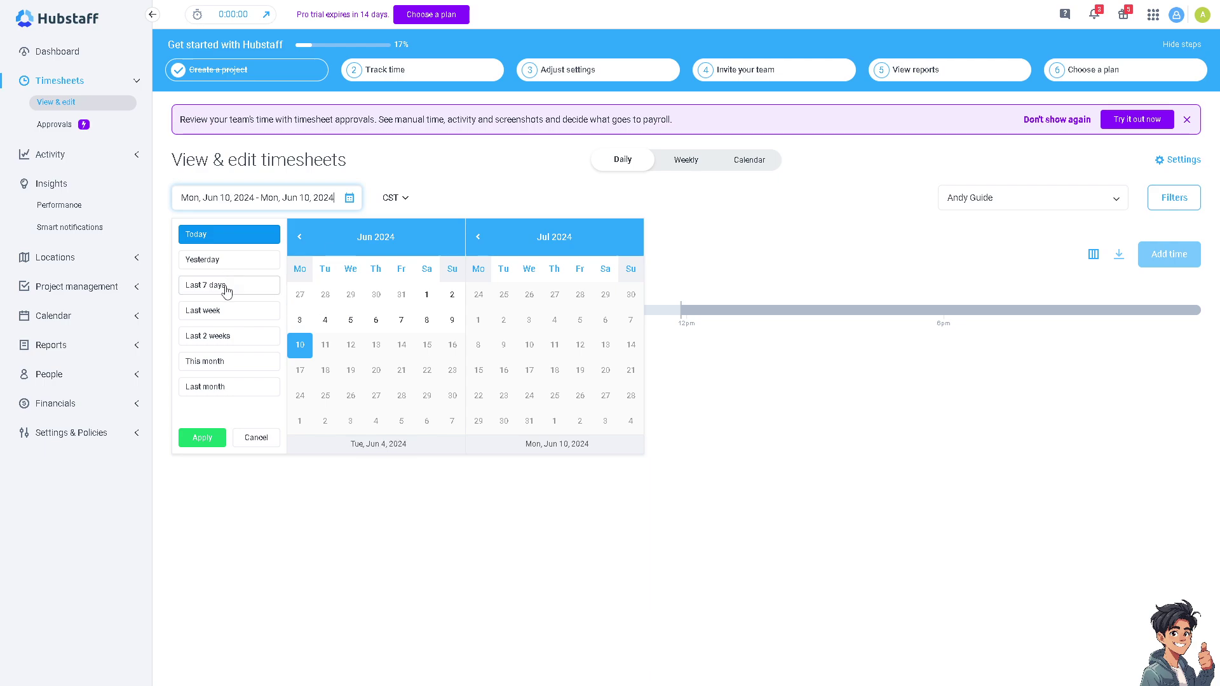
left_click(233, 311)
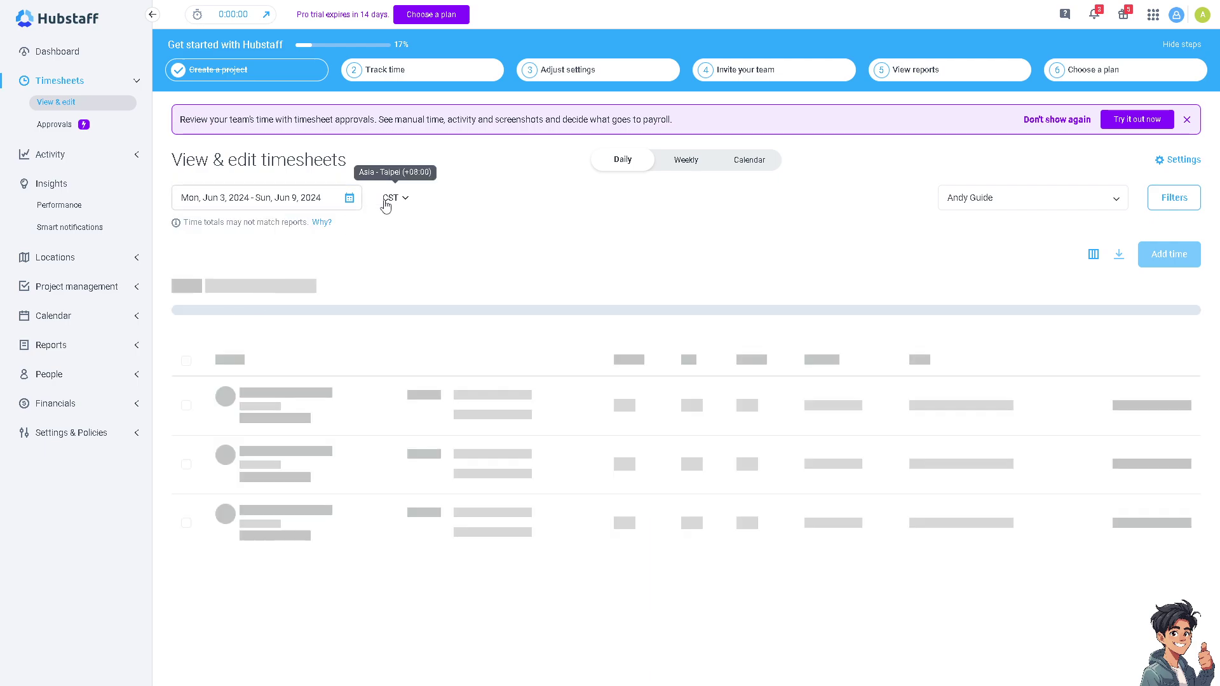
left_click(406, 198)
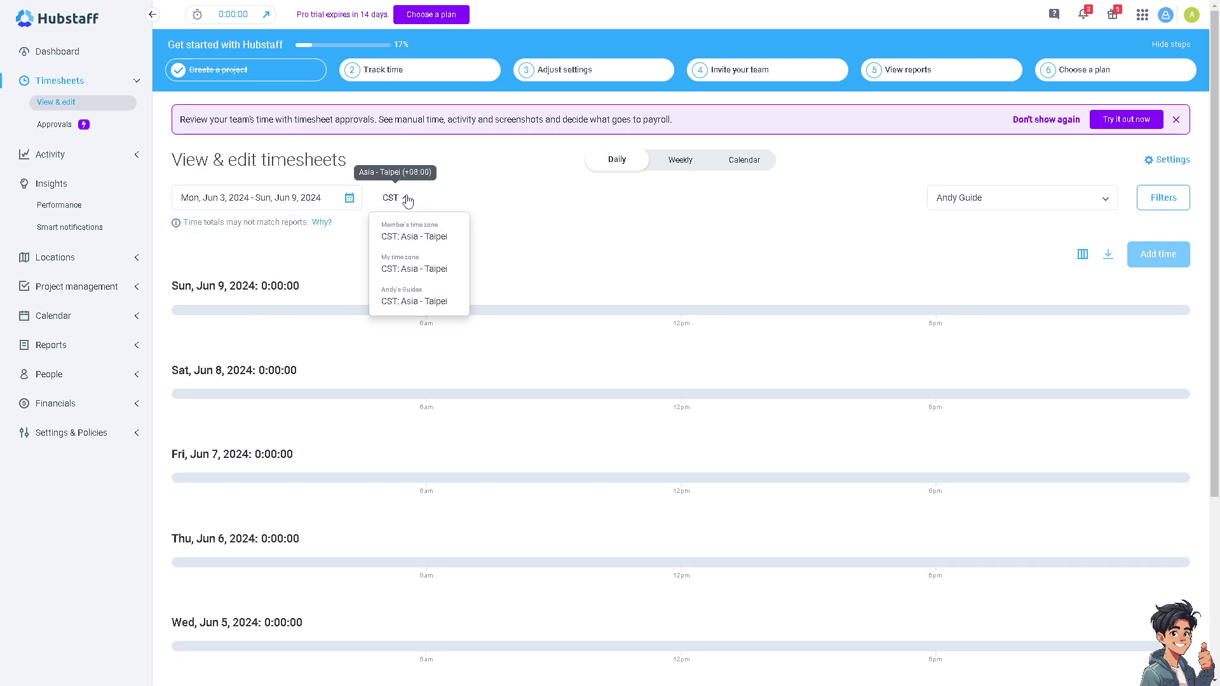
left_click(339, 257)
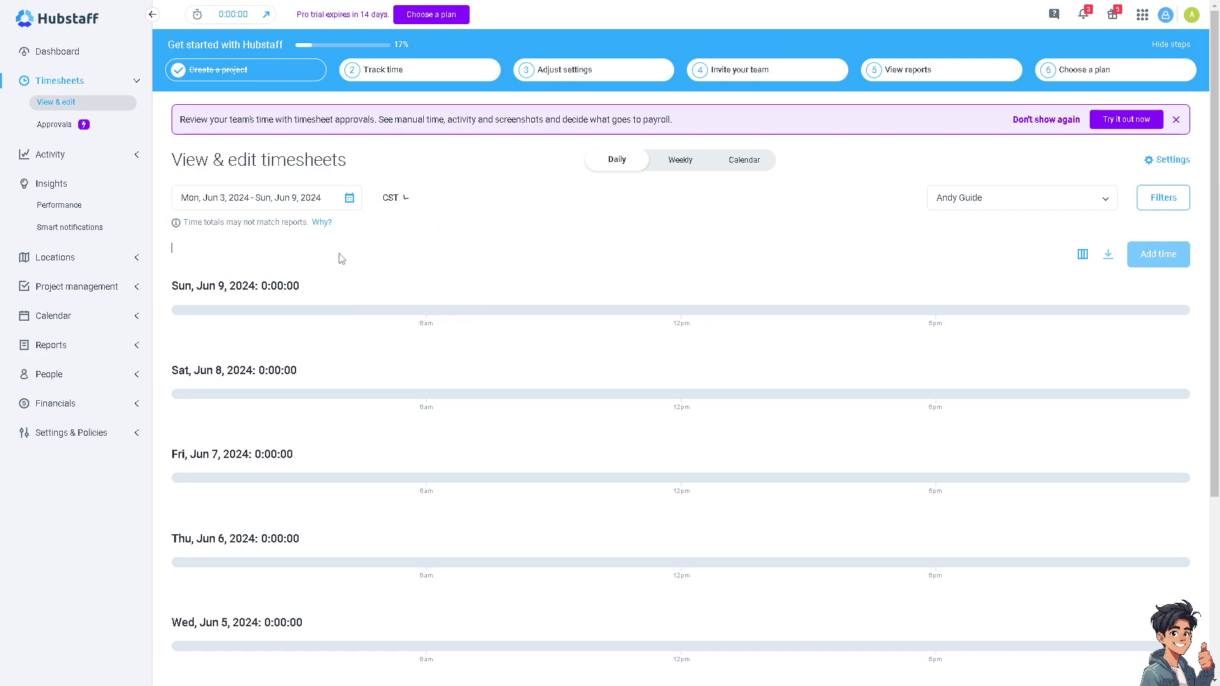
Try the Weekly and Daily views, then display the timesheets as a calendar.
left_click(682, 164)
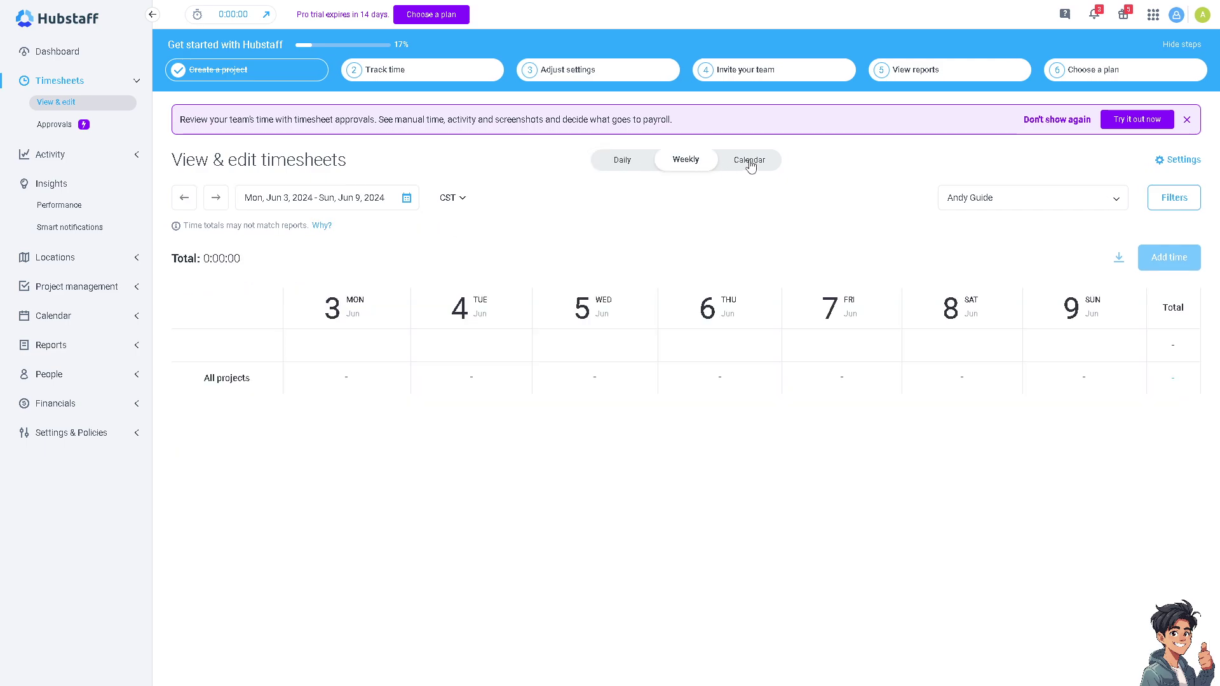
left_click(620, 163)
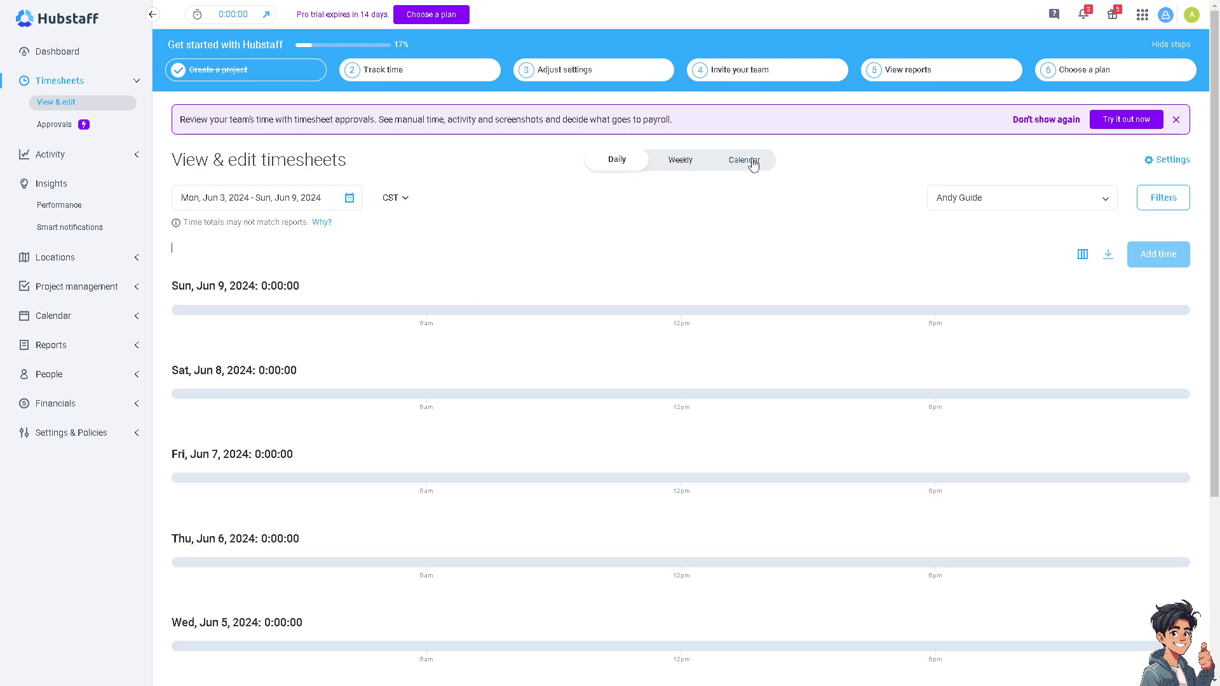
left_click(751, 163)
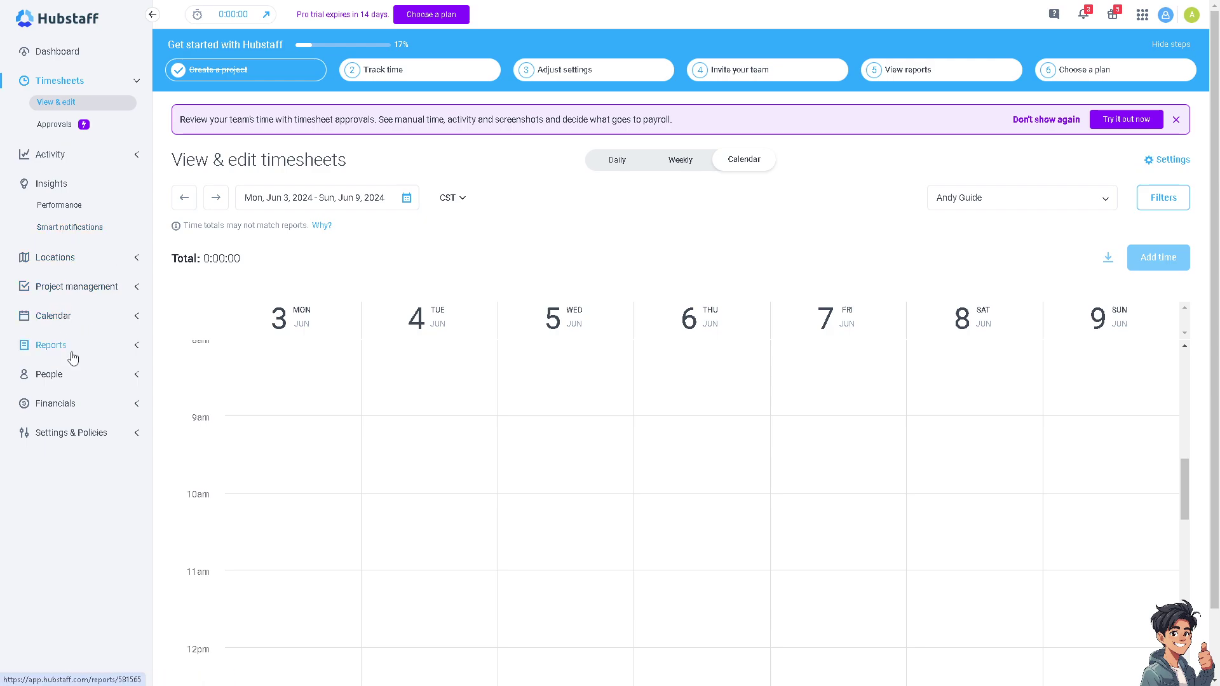
Open Schedules and start creating a new shift from the Actions menu.
left_click(73, 320)
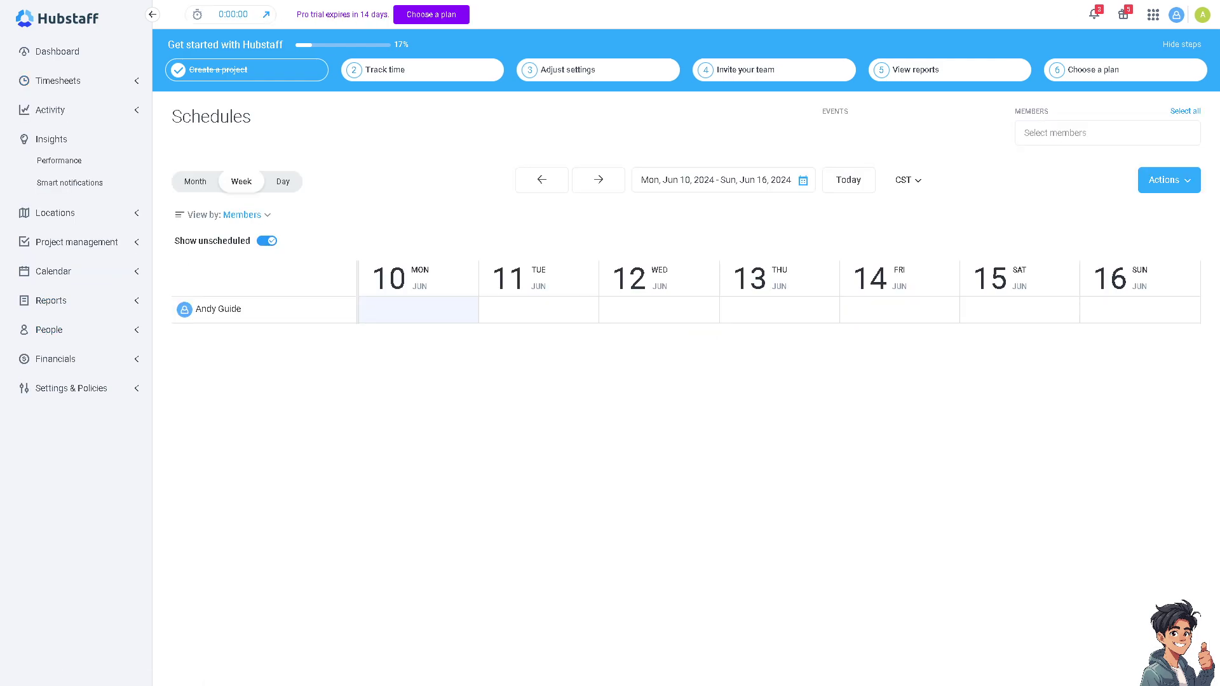
left_click(1186, 183)
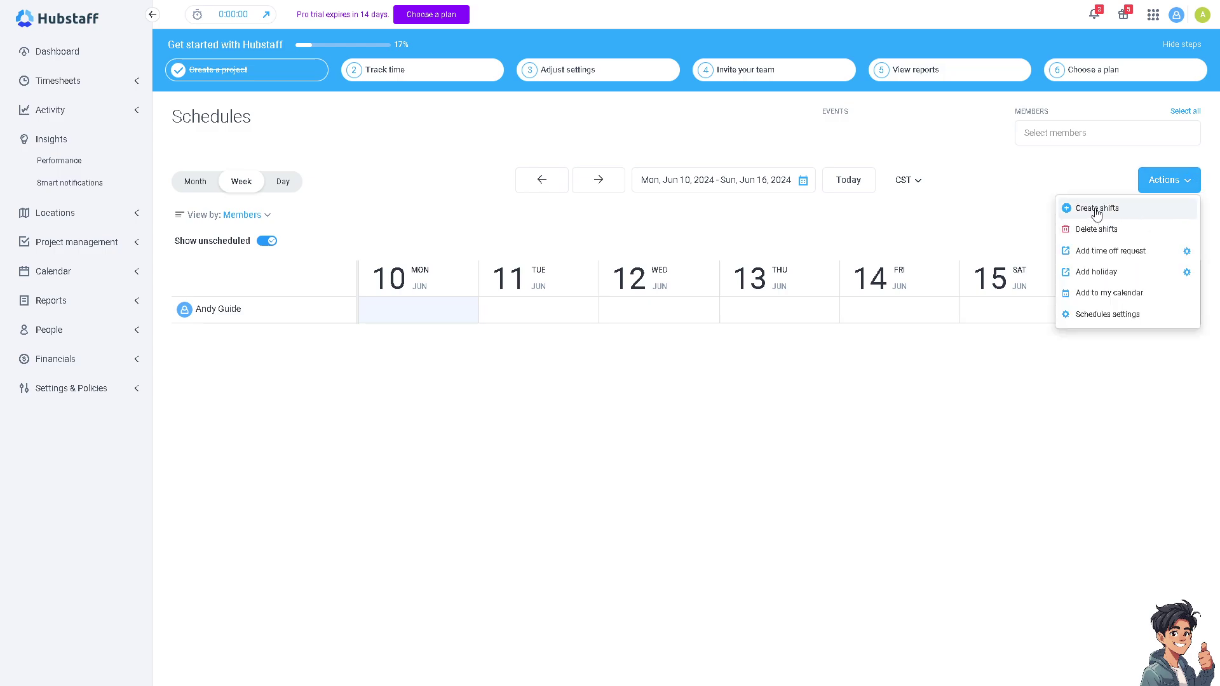
left_click(1096, 210)
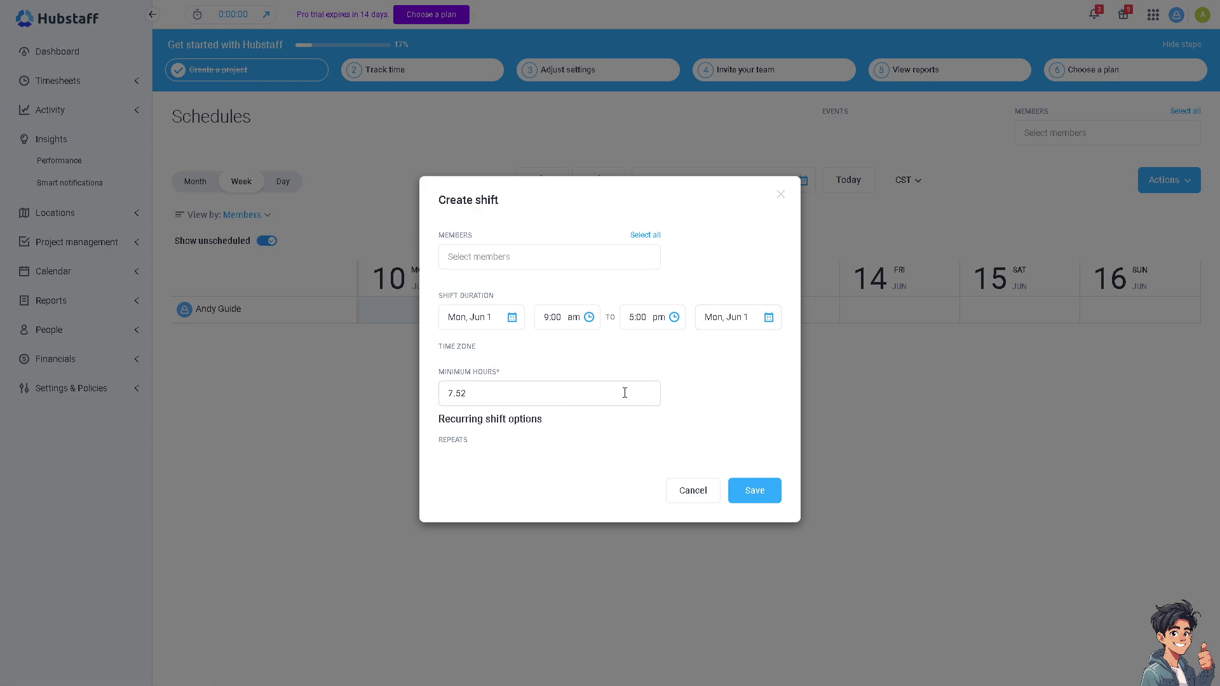
Set minimum hours to 5, attempt to save, then abandon the shift without a member.
left_click_drag(467, 393, 372, 395)
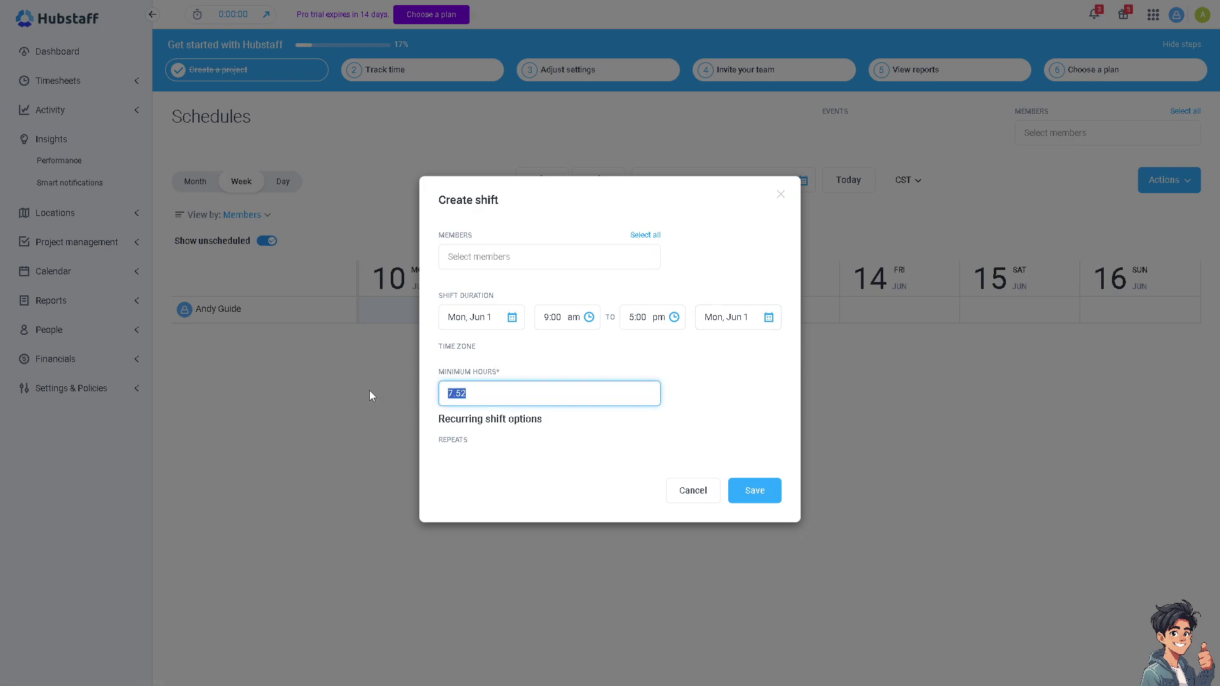
type("5")
left_click(601, 457)
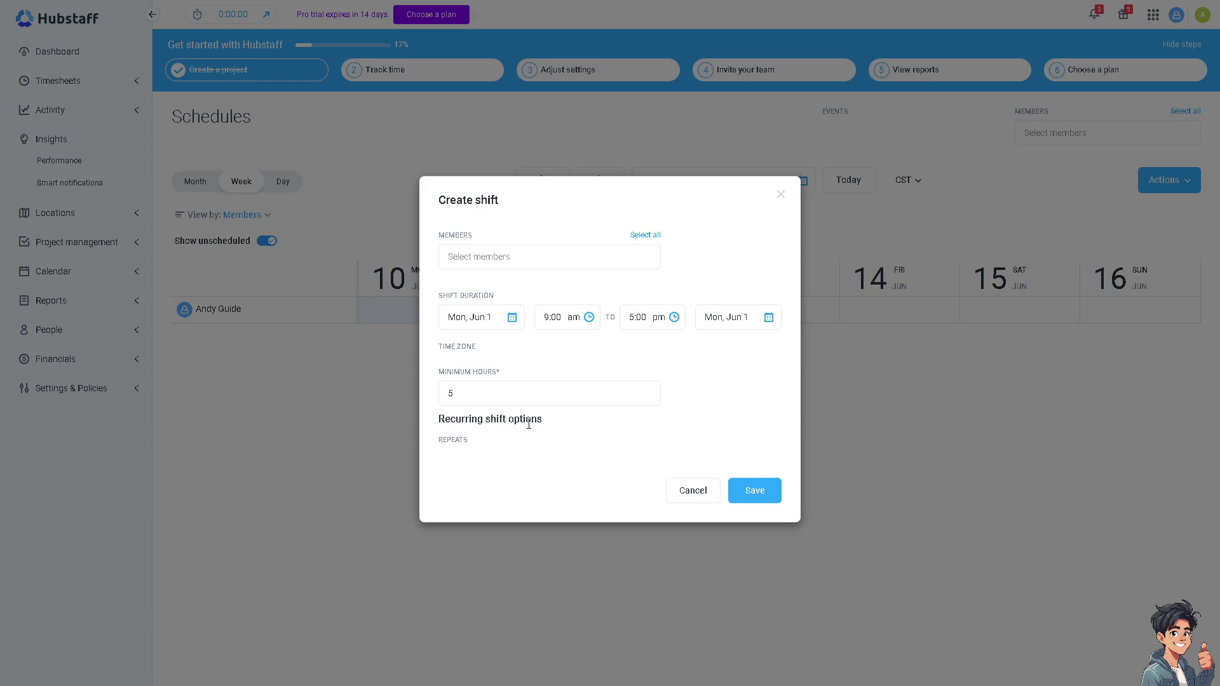
left_click(753, 491)
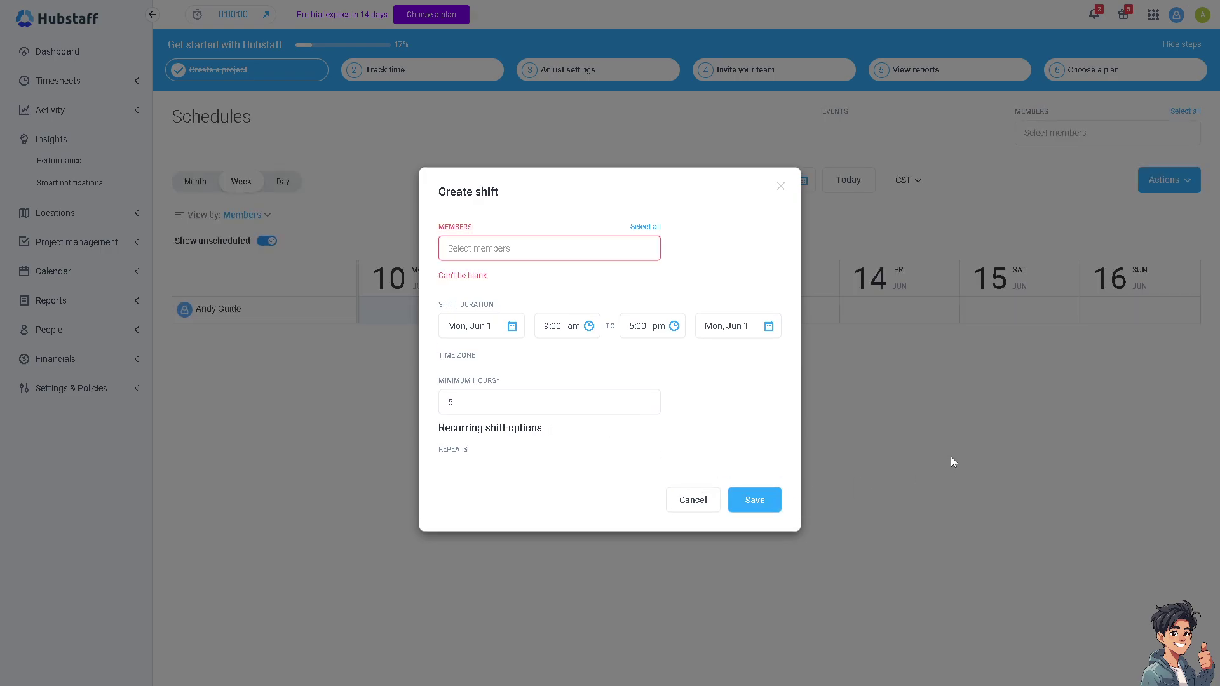
left_click(782, 187)
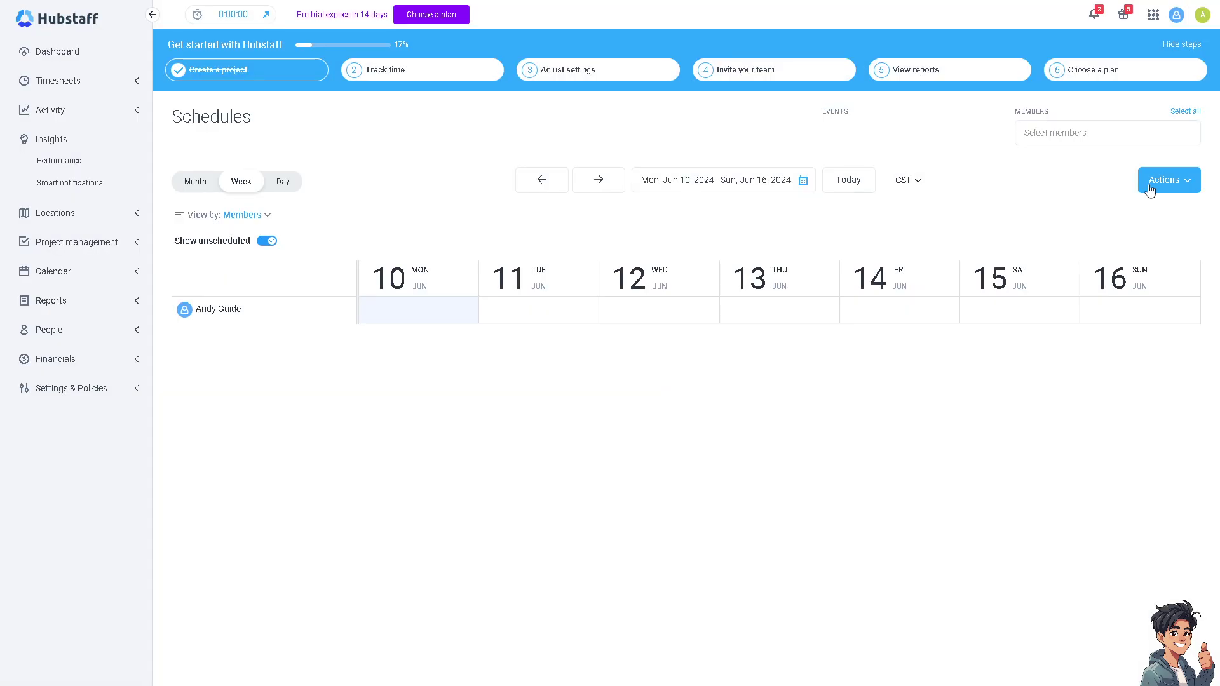
left_click(1184, 189)
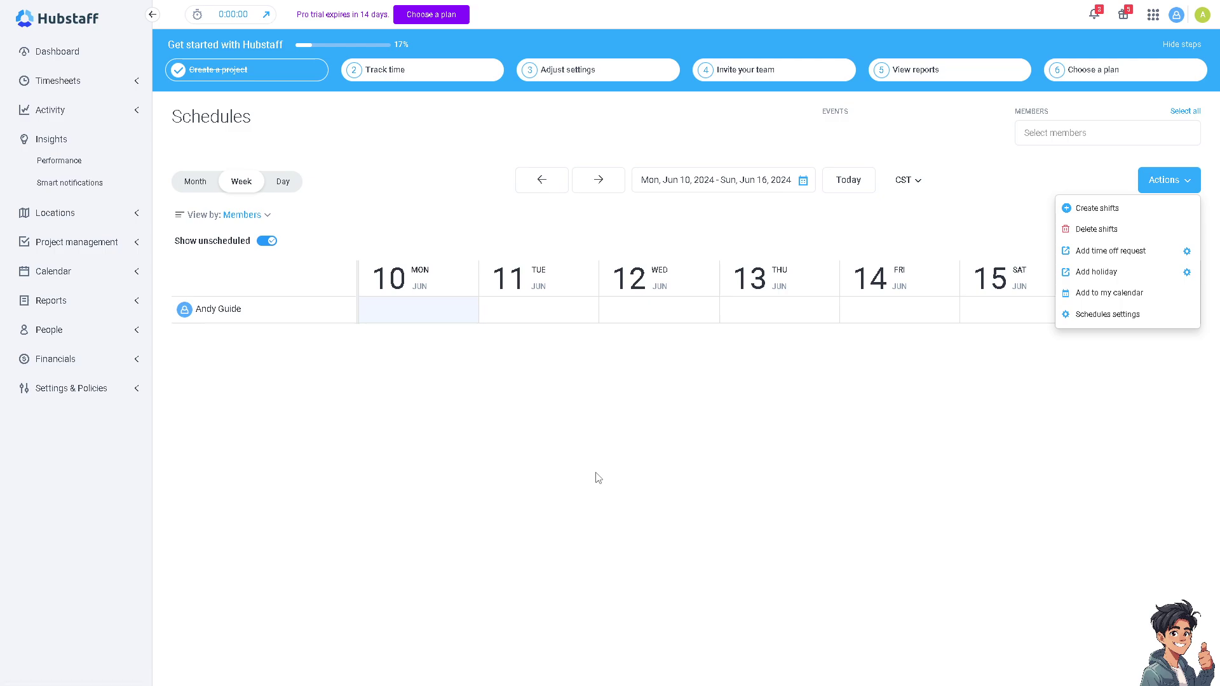
Review the Timesheet approvals report and its saved filters, then return to View & edit timesheets.
left_click(73, 305)
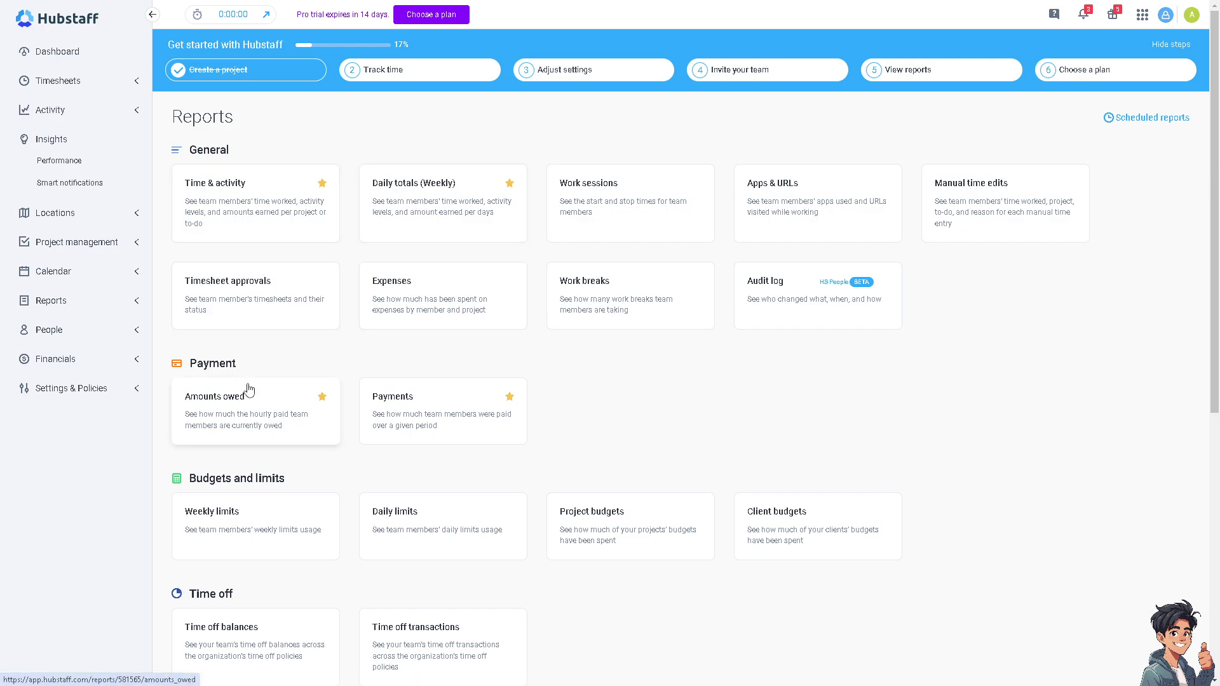
left_click(239, 306)
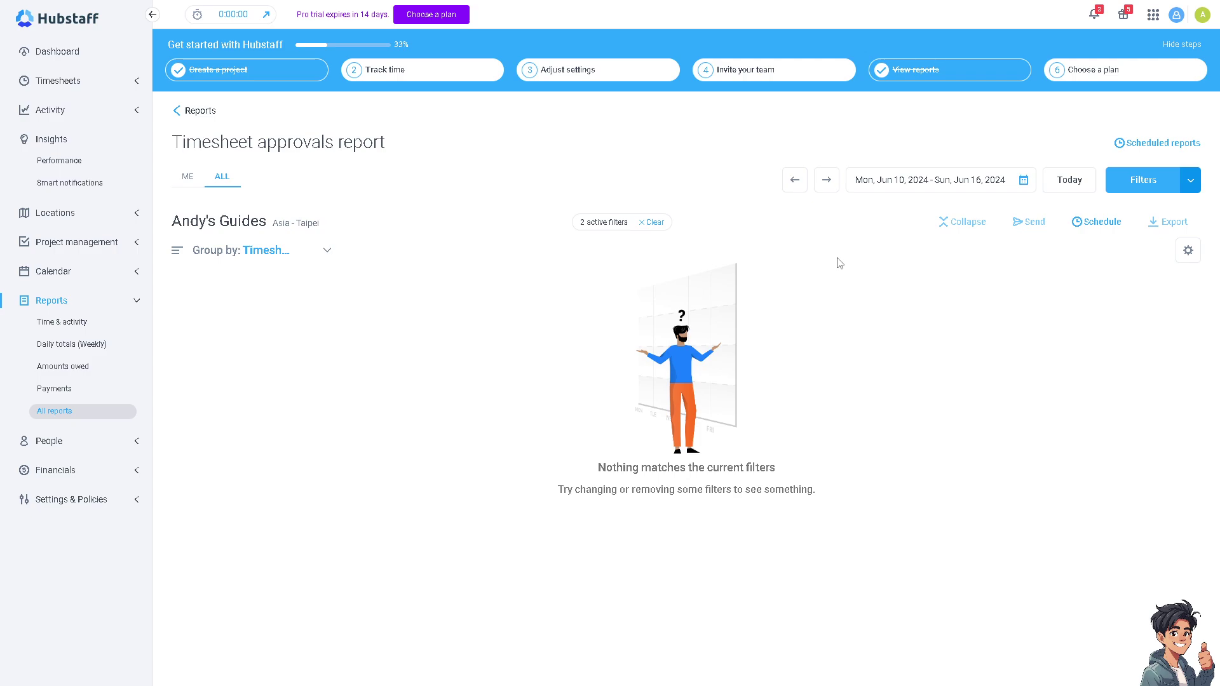
left_click(1189, 183)
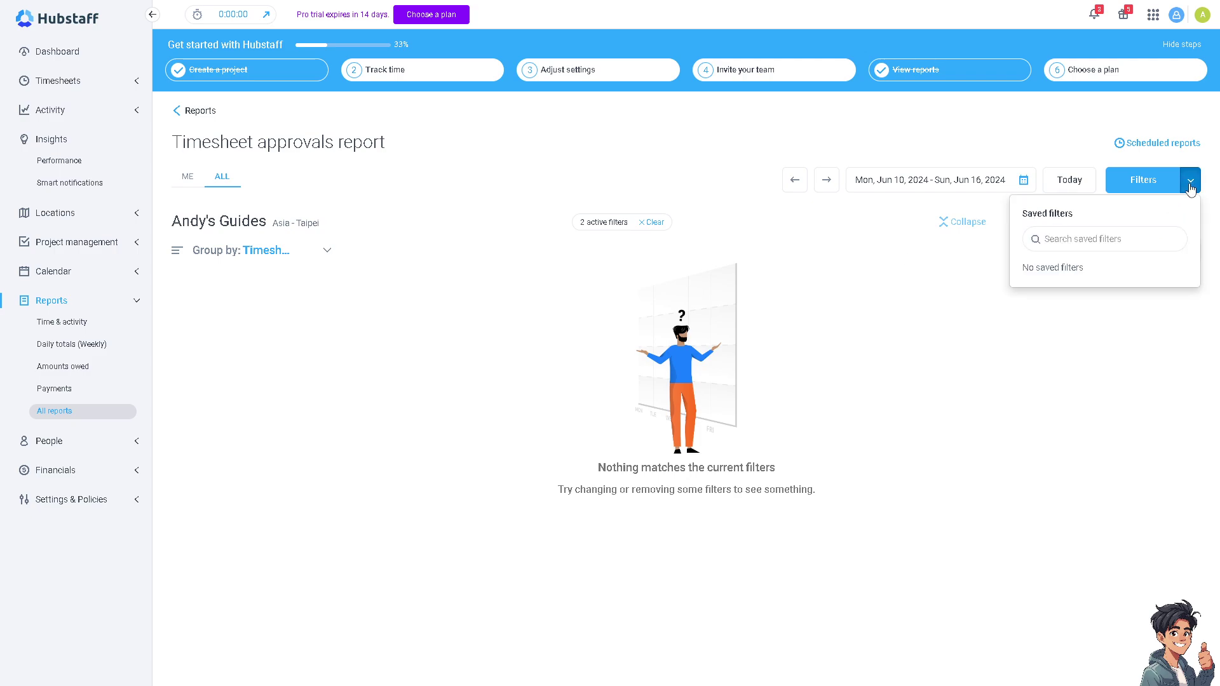
left_click(1189, 181)
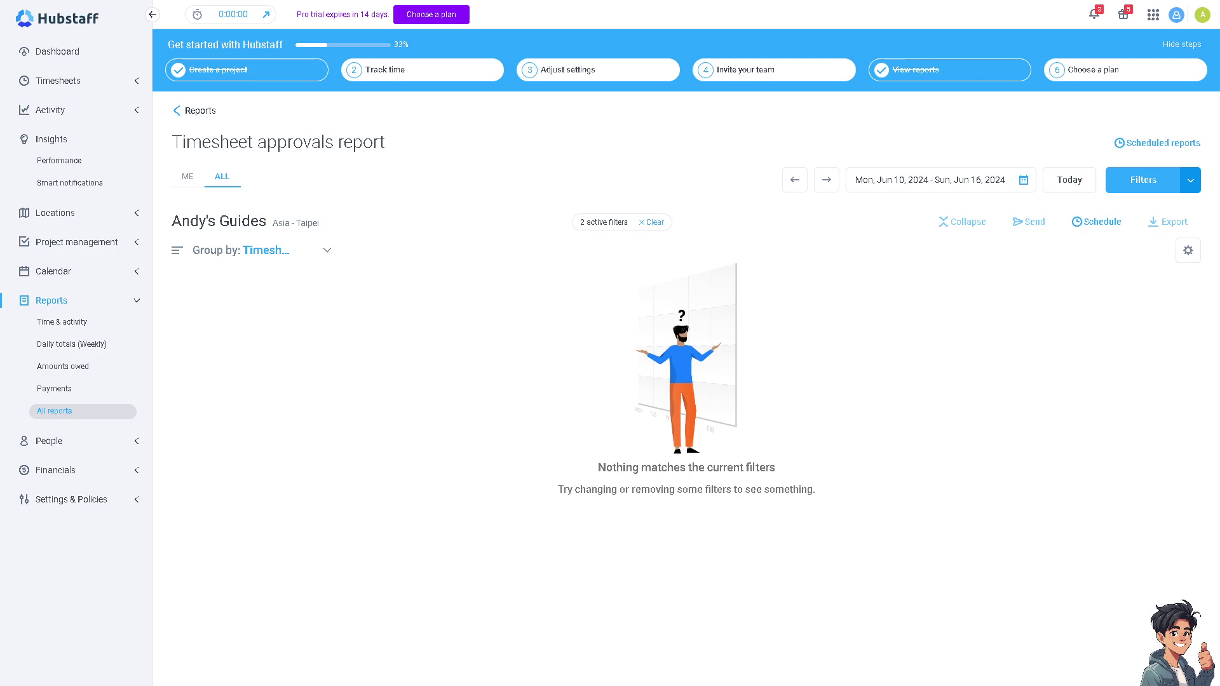
left_click(61, 84)
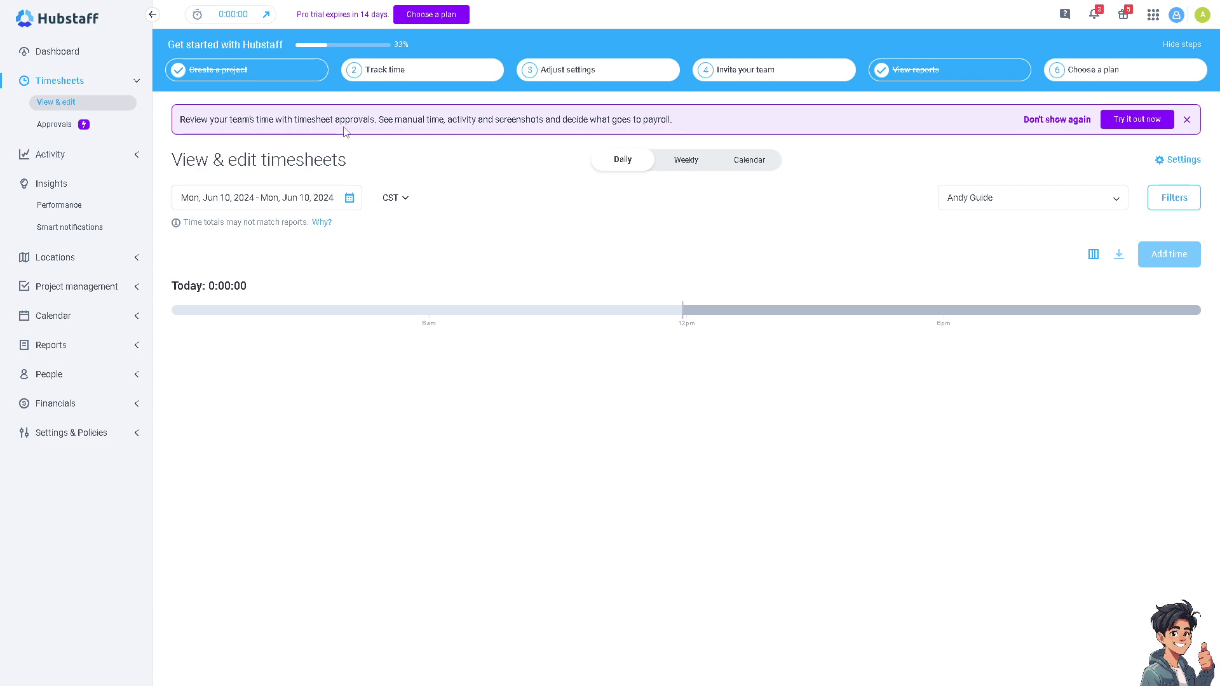
Dismiss the approvals banner, then set idle timeout to Never and track apps only.
left_click(1184, 119)
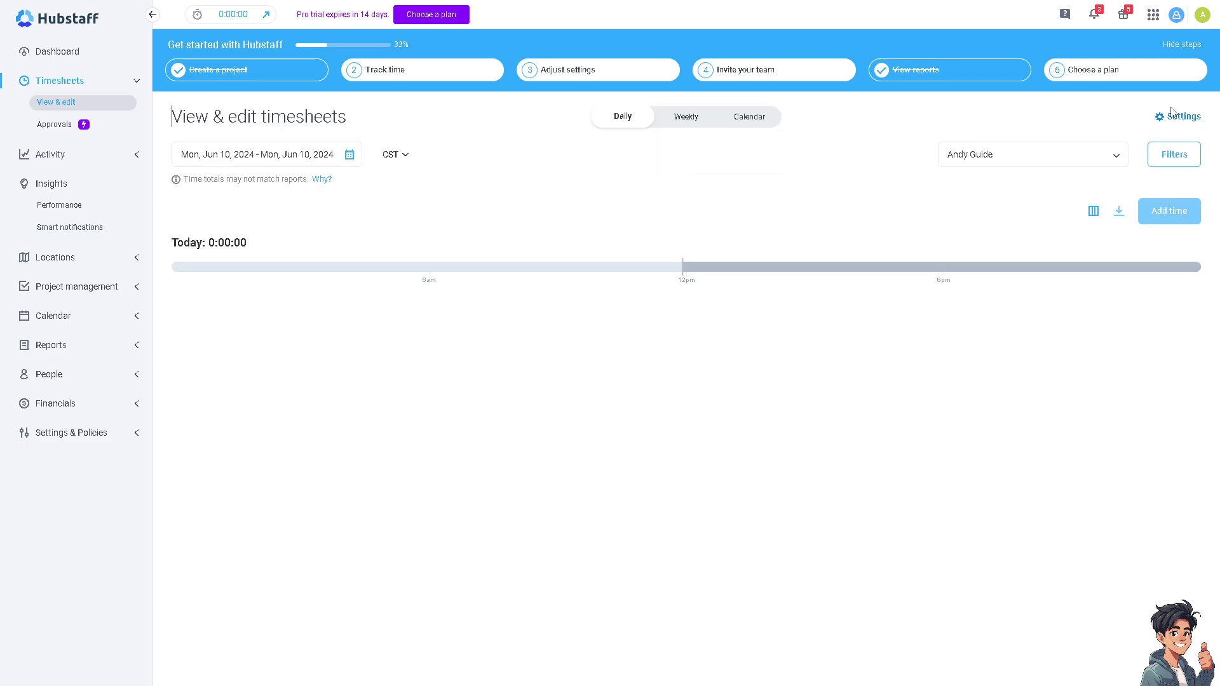
left_click(570, 71)
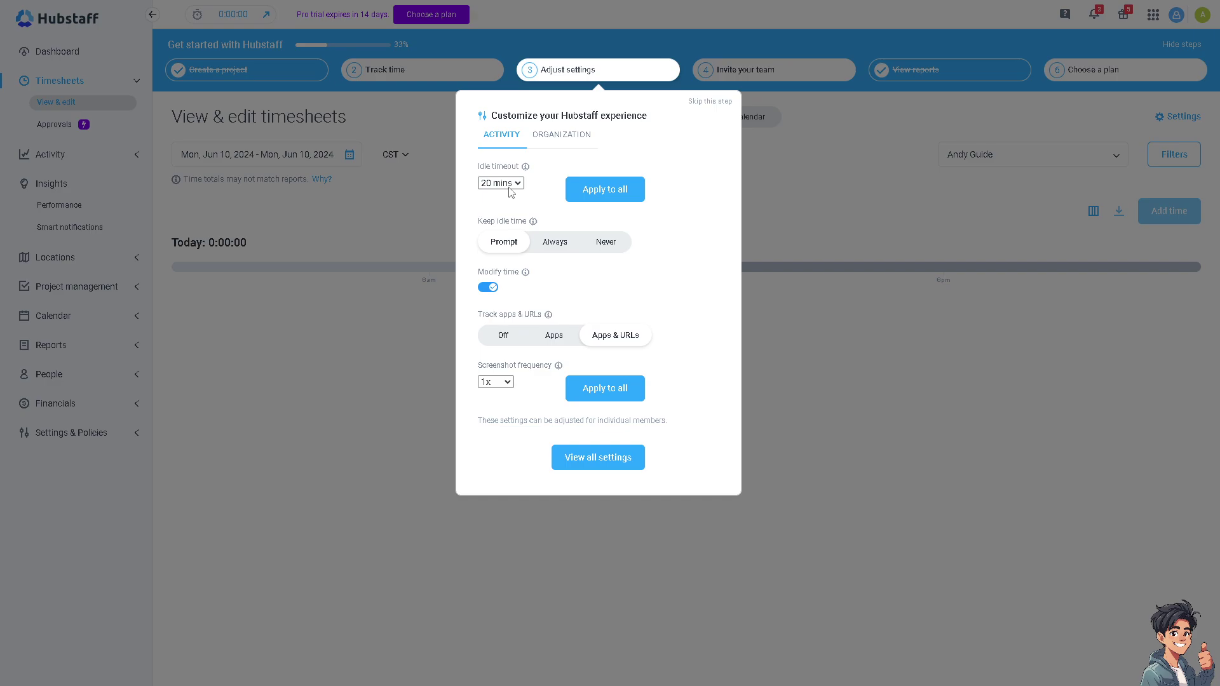
left_click(514, 184)
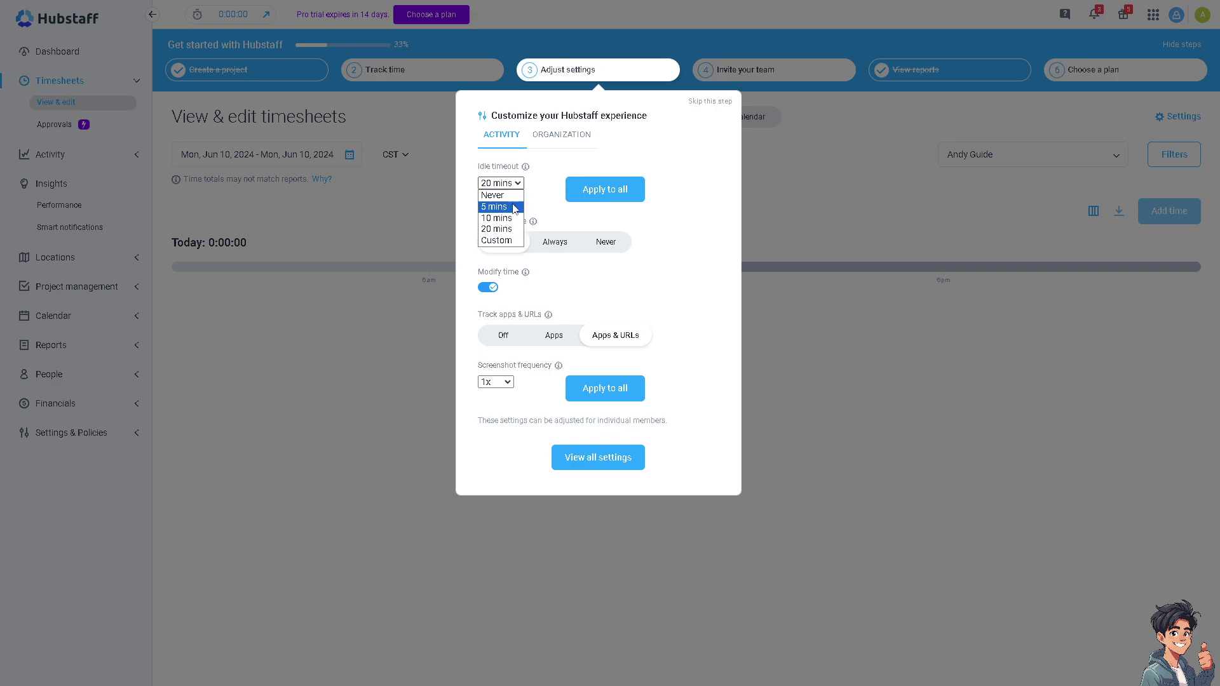
left_click(510, 197)
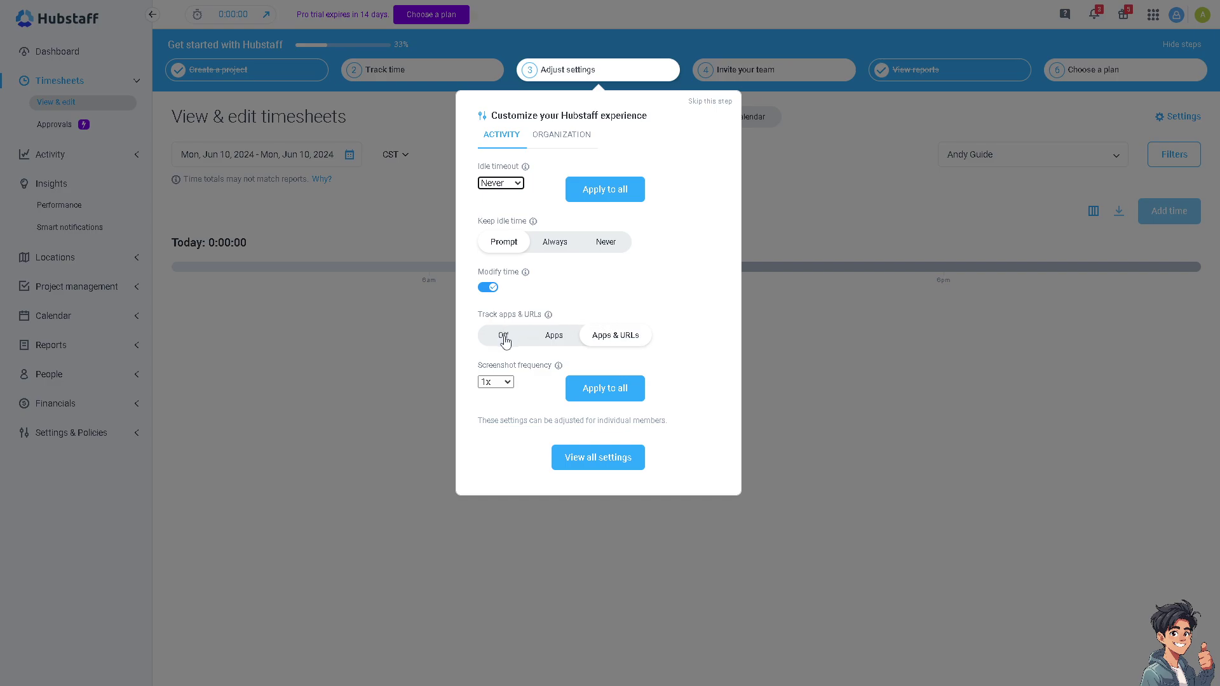
left_click(555, 338)
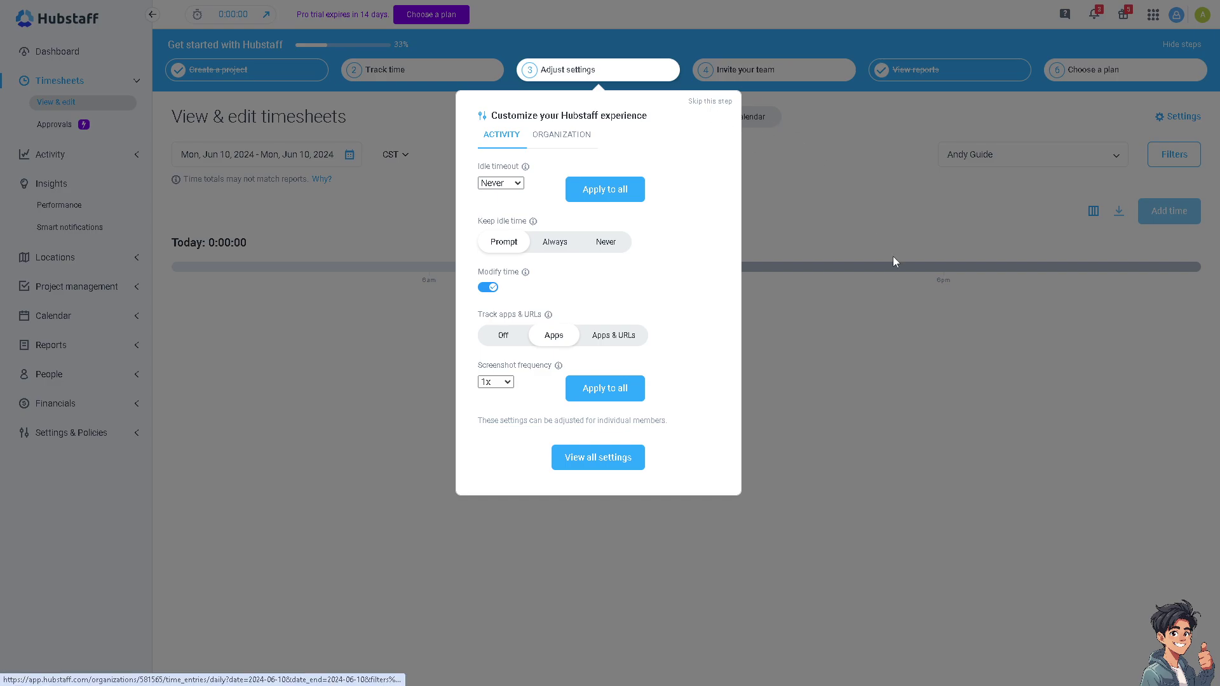
left_click(713, 112)
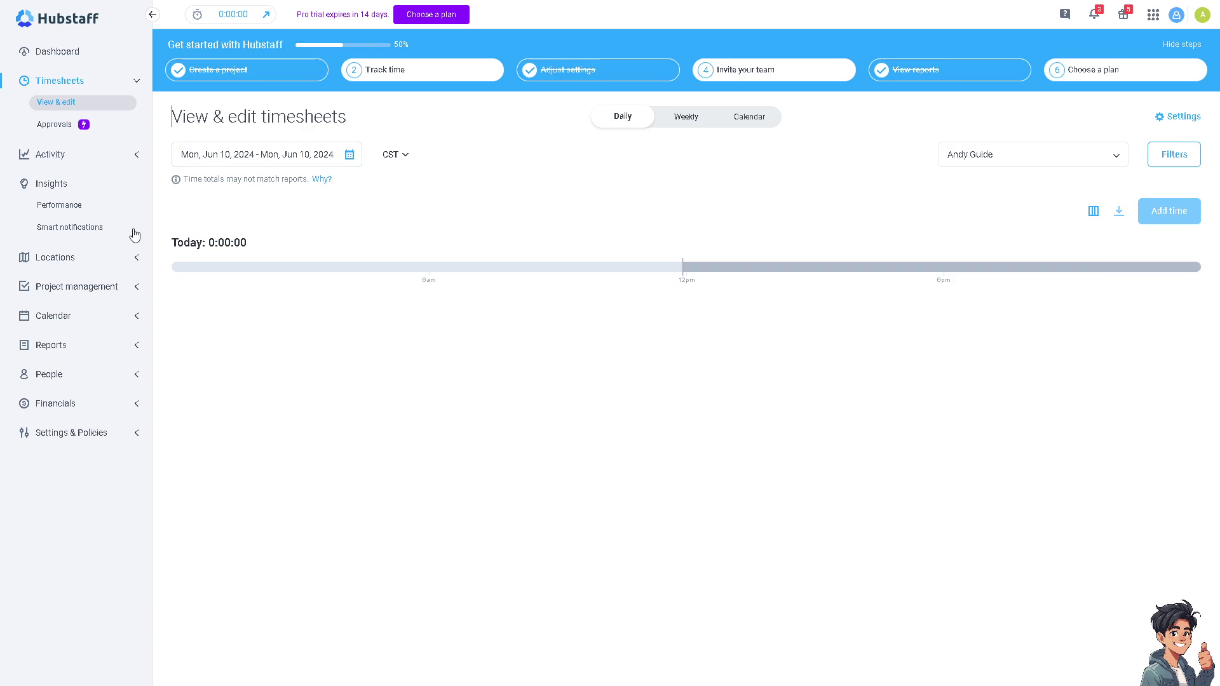
left_click(62, 212)
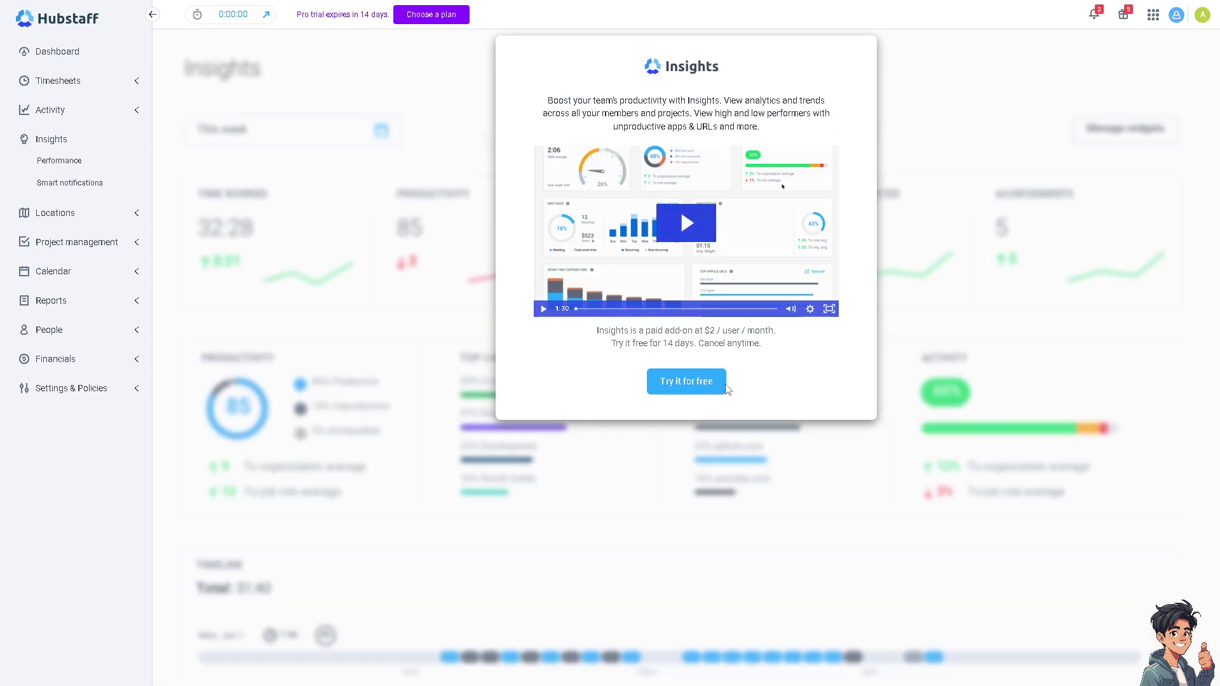
left_click(668, 381)
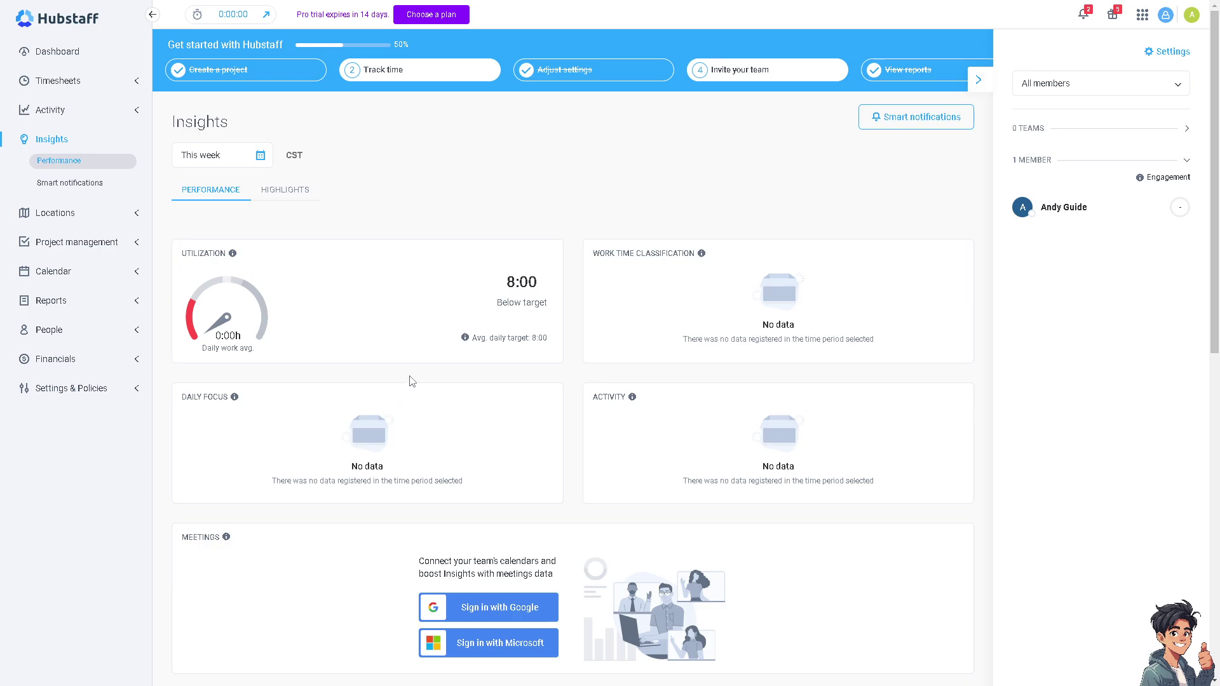
scroll(409, 377, "down", 1)
scroll(409, 381, "down", 1)
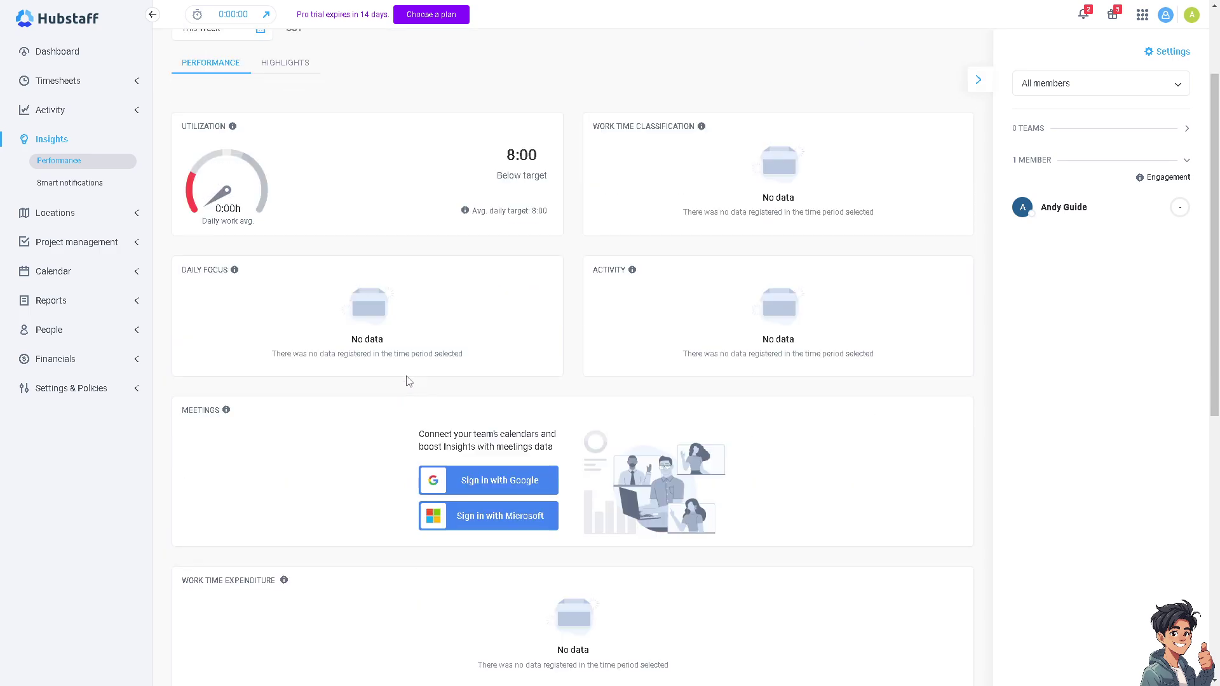
scroll(411, 381, "down", 2)
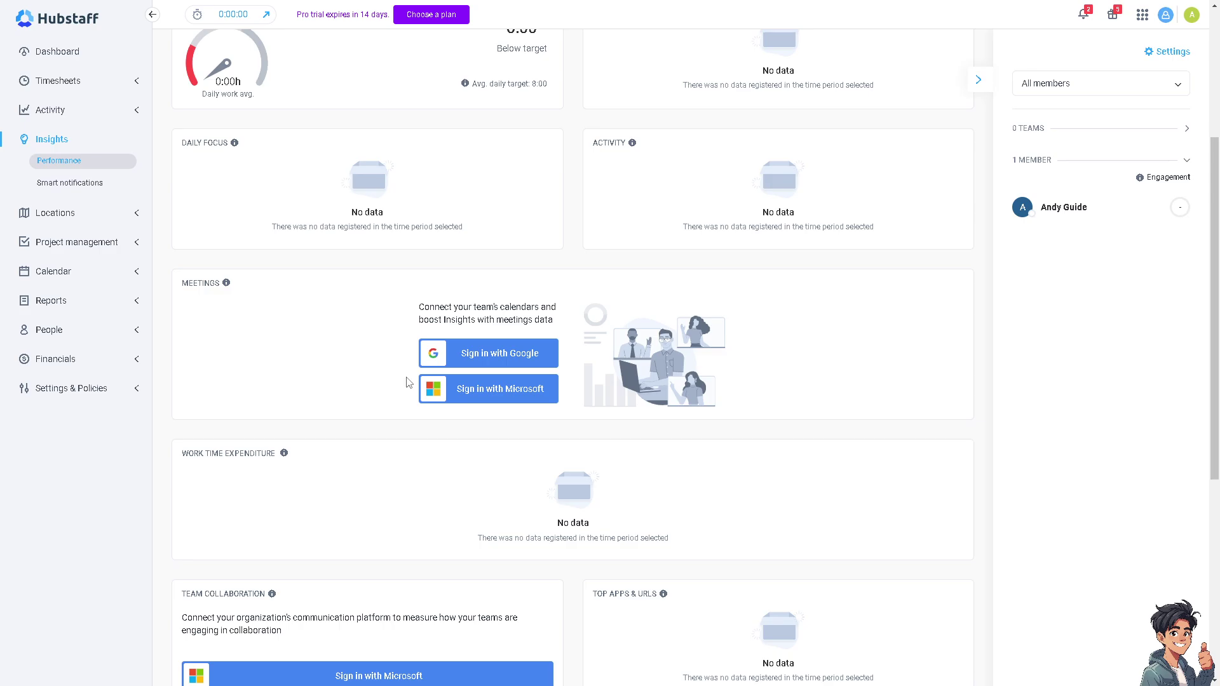
scroll(410, 383, "down", 2)
scroll(430, 387, "up", 6)
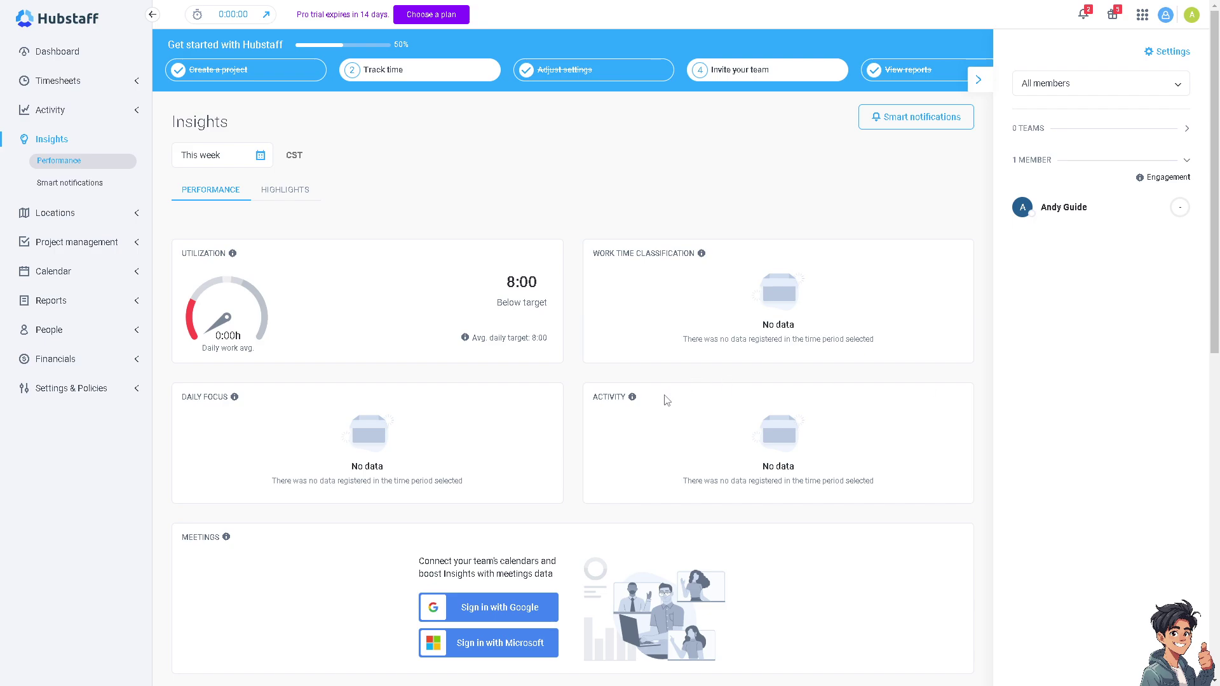
scroll(666, 399, "down", 7)
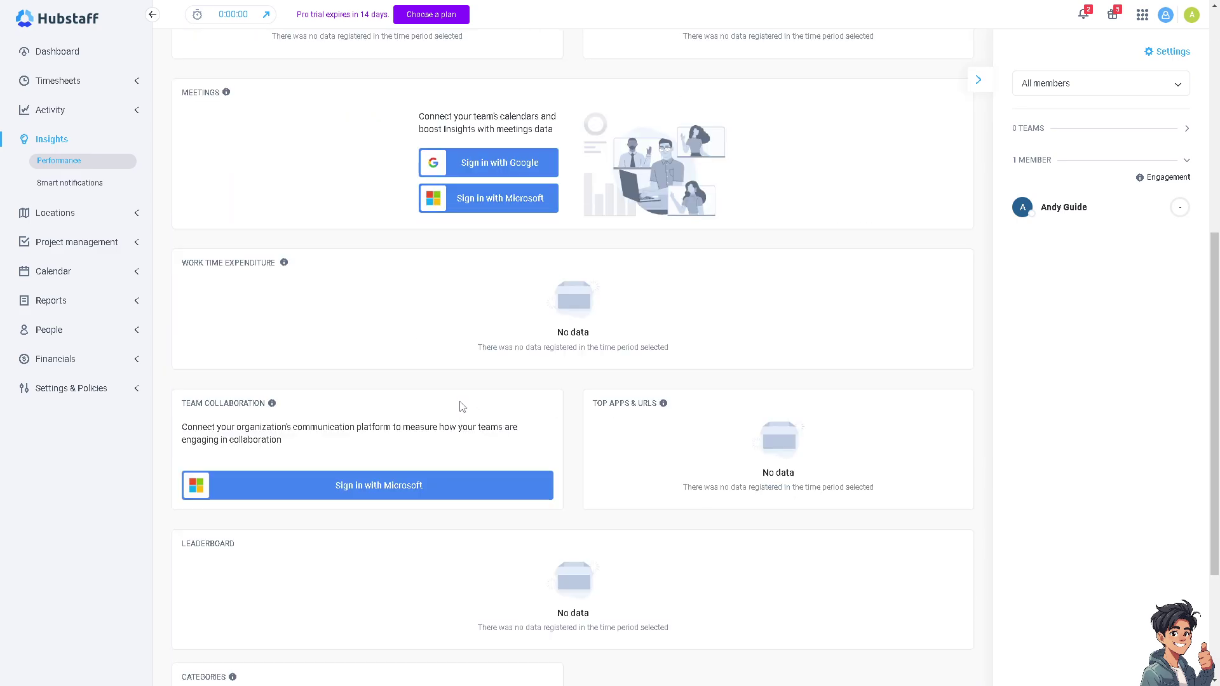
scroll(444, 406, "down", 1)
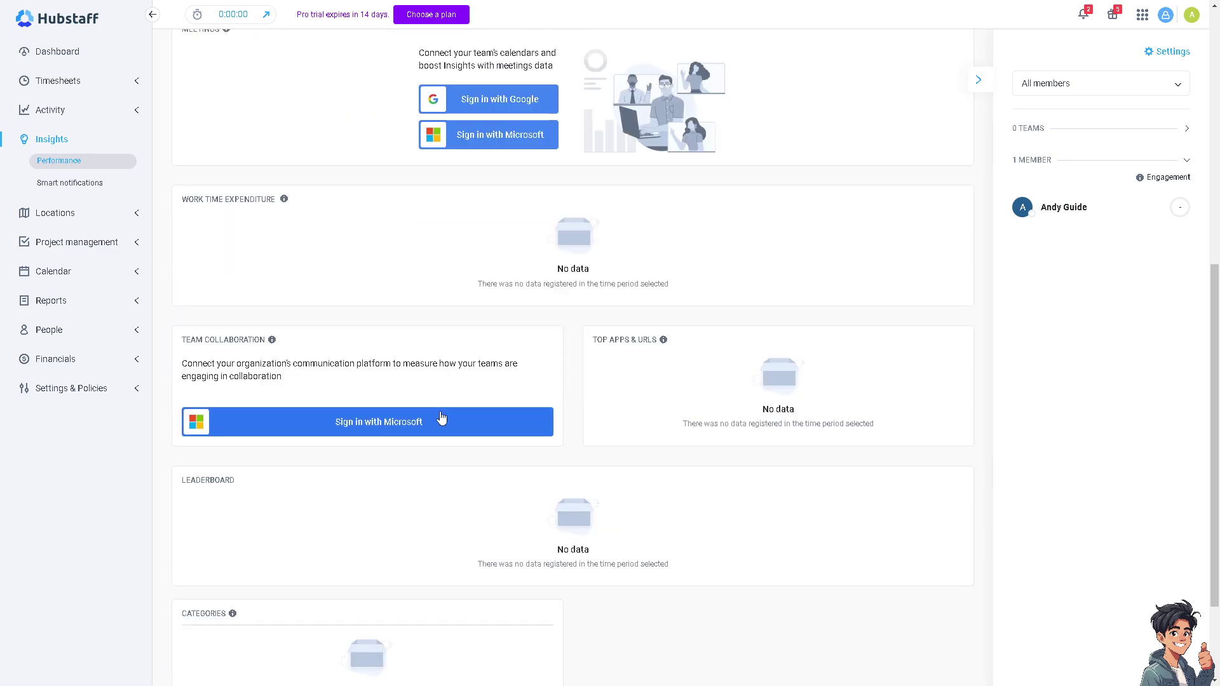
scroll(262, 449, "down", 2)
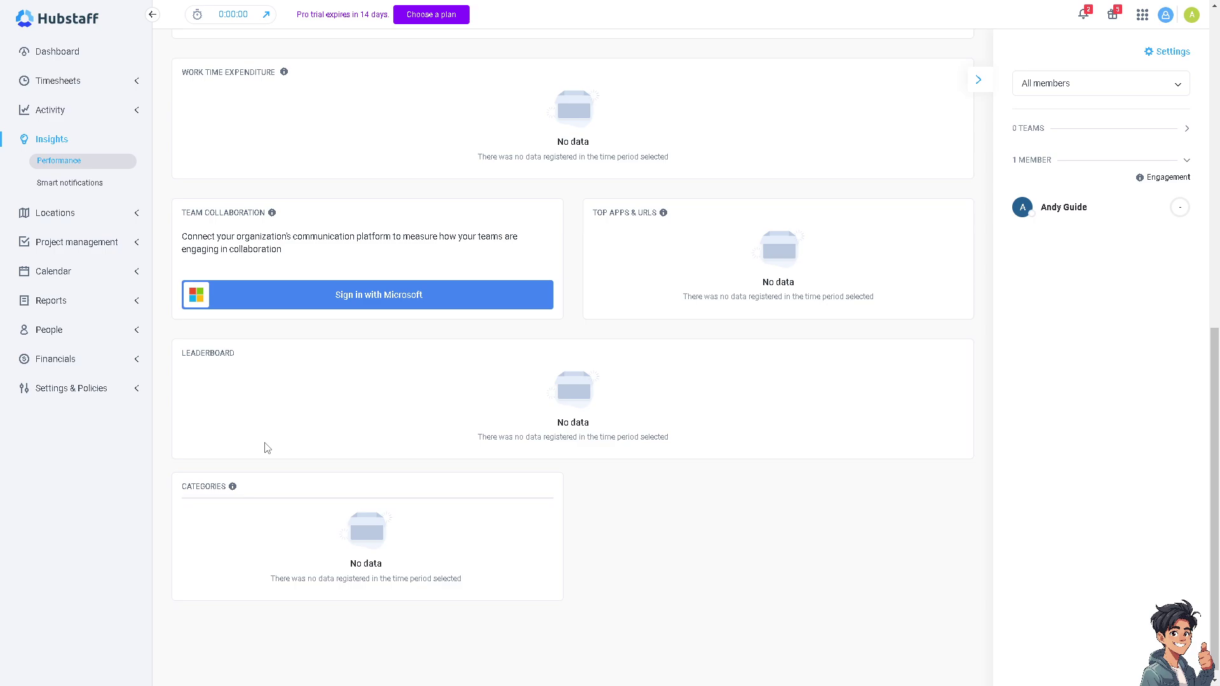
scroll(524, 413, "up", 5)
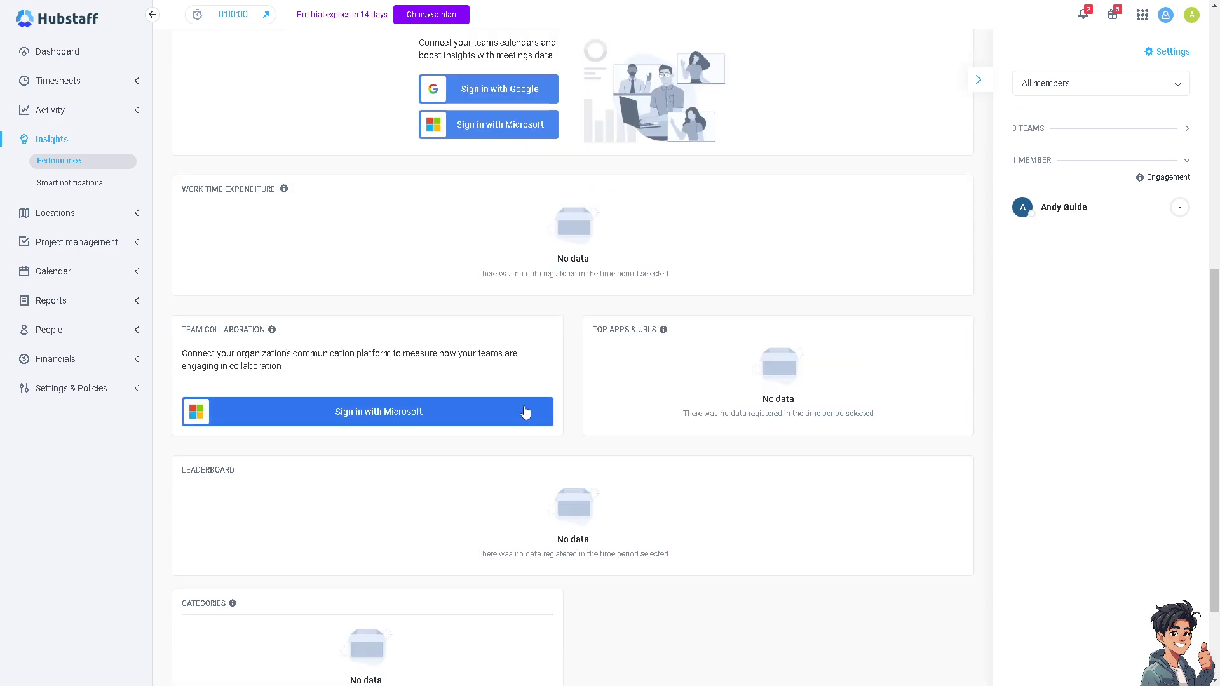
scroll(521, 393, "up", 4)
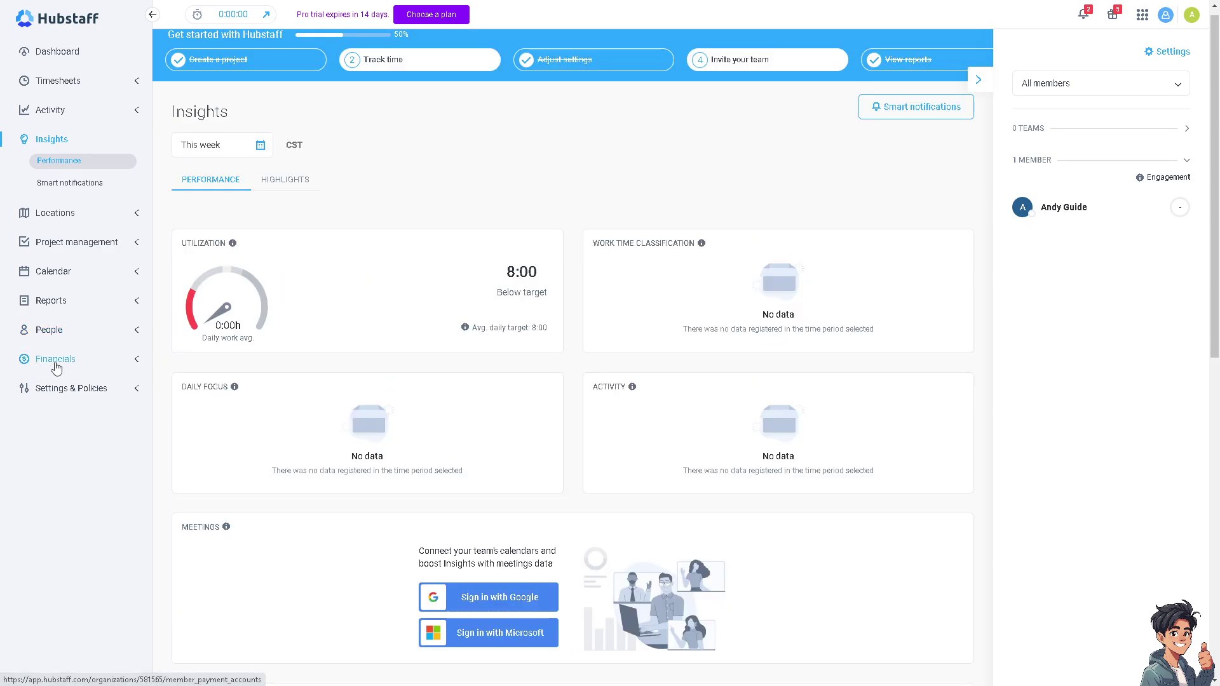
Open the Financials payroll section from the sidebar.
left_click(56, 361)
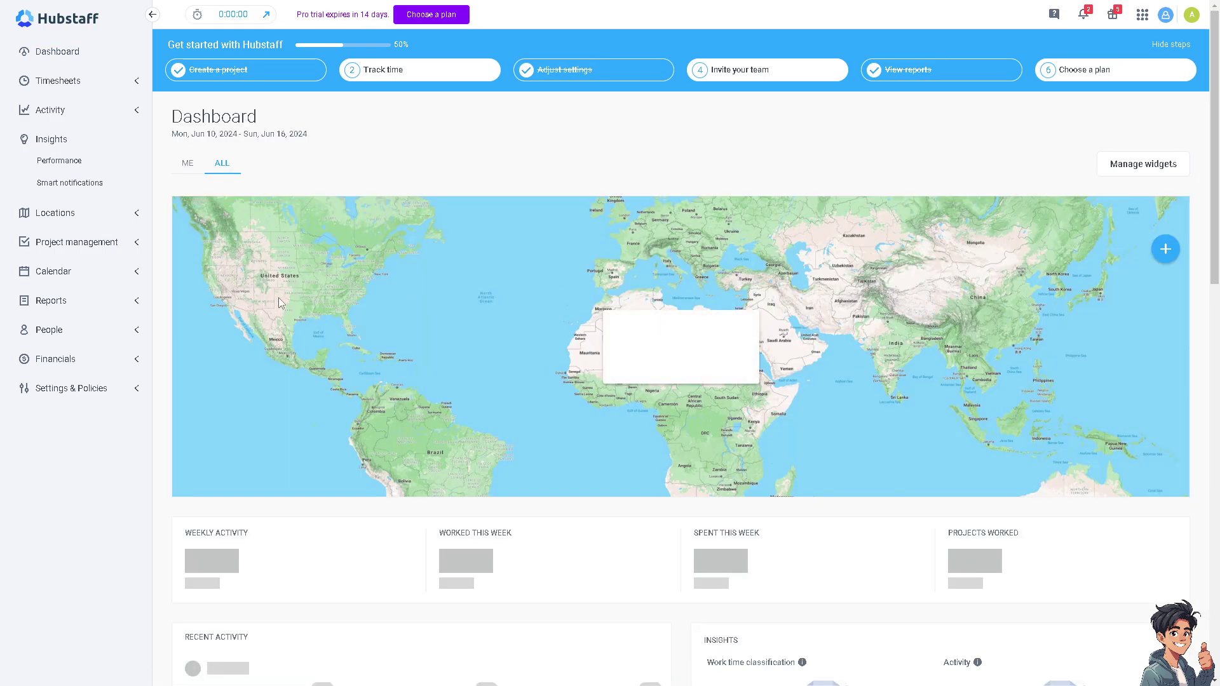
scroll(362, 549, "down", 1)
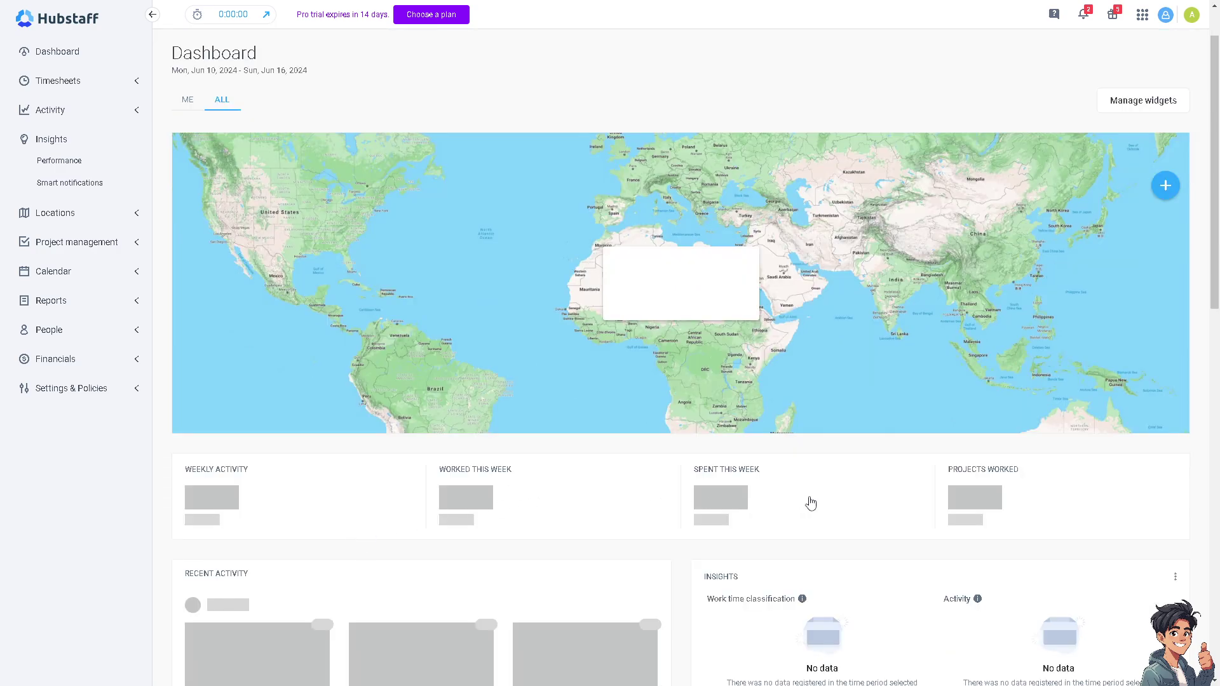
scroll(806, 502, "down", 2)
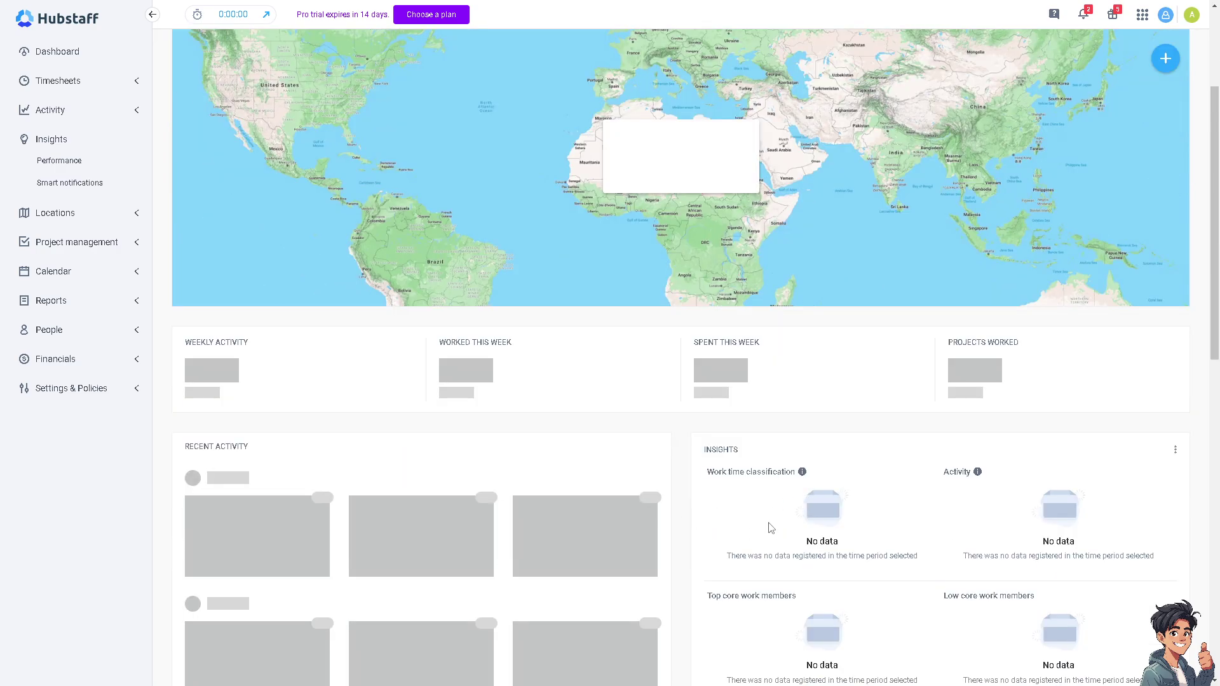
scroll(732, 518, "down", 1)
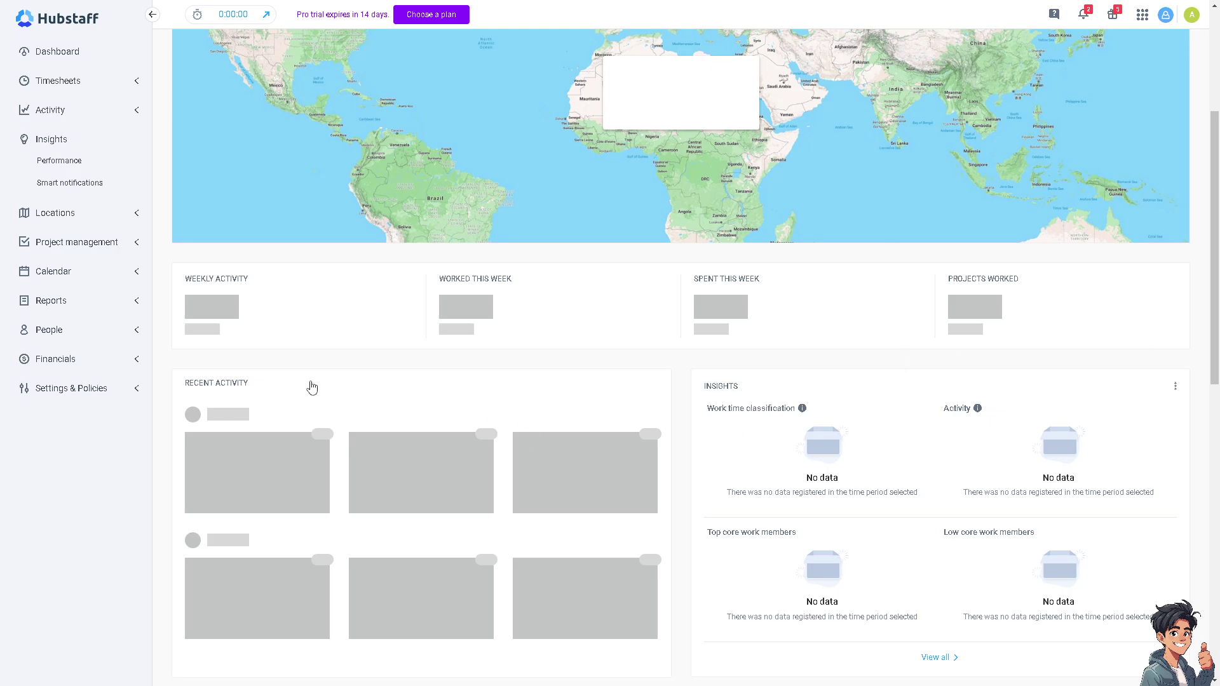
Open Financials > Payroll, view the Create payments page, then return to Automatic payroll.
left_click(115, 359)
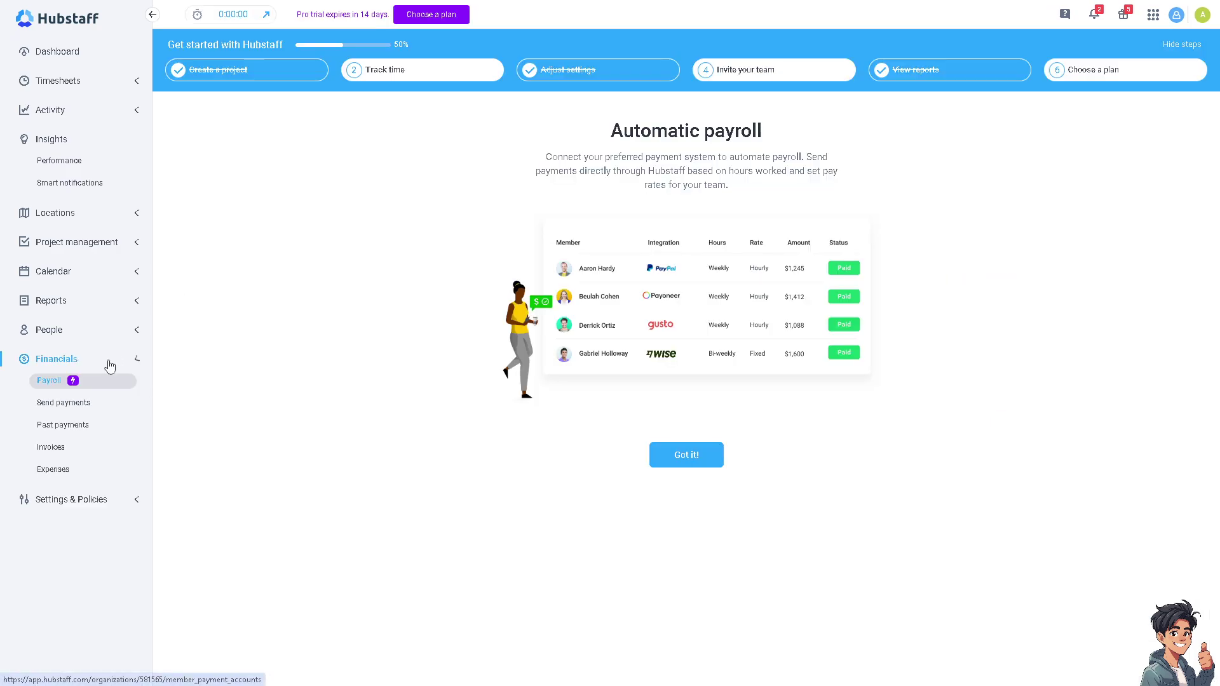
left_click(72, 410)
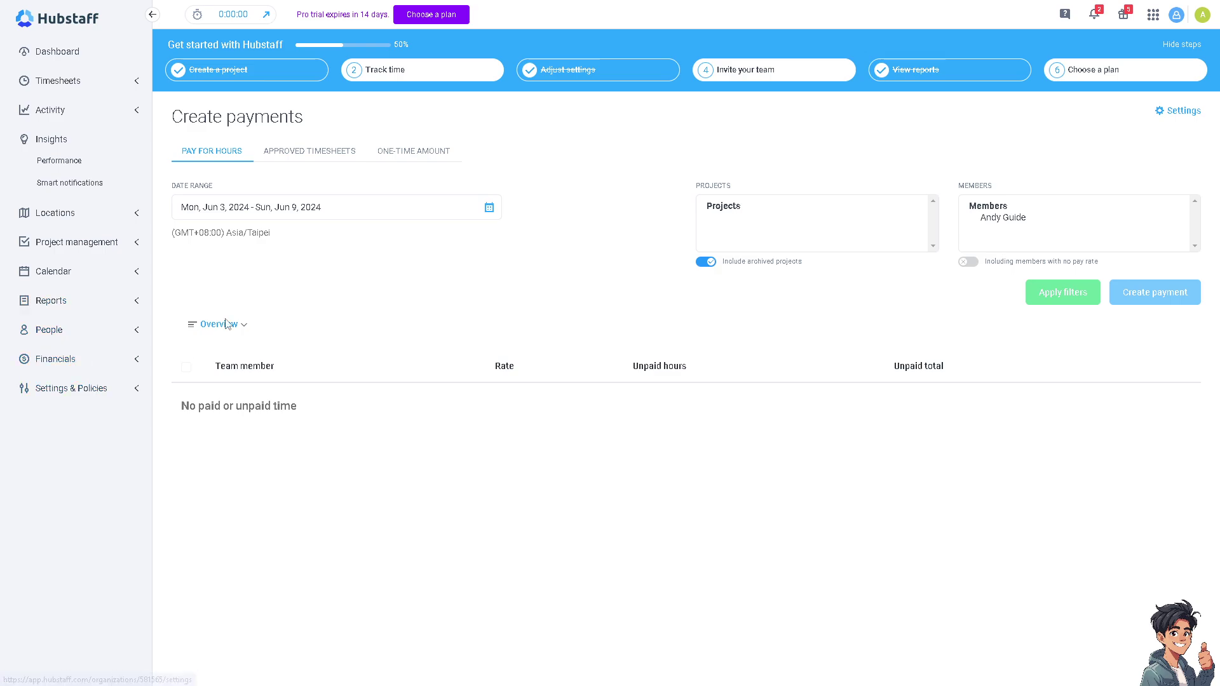
left_click(329, 147)
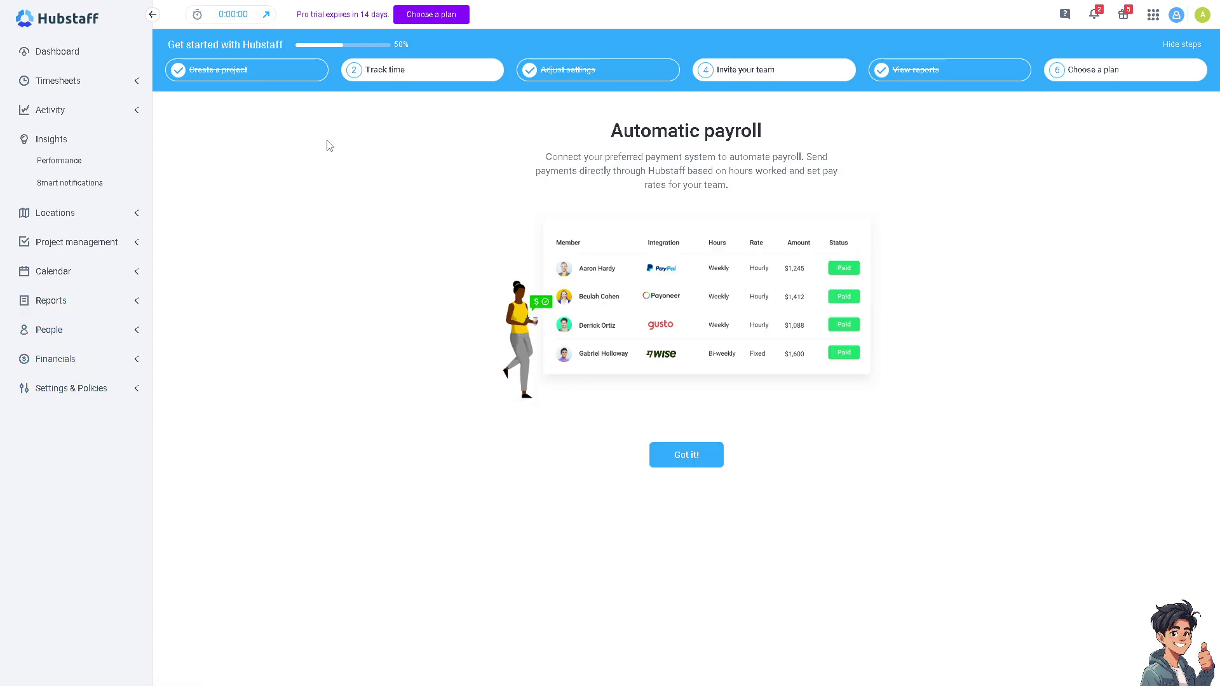
left_click(198, 17)
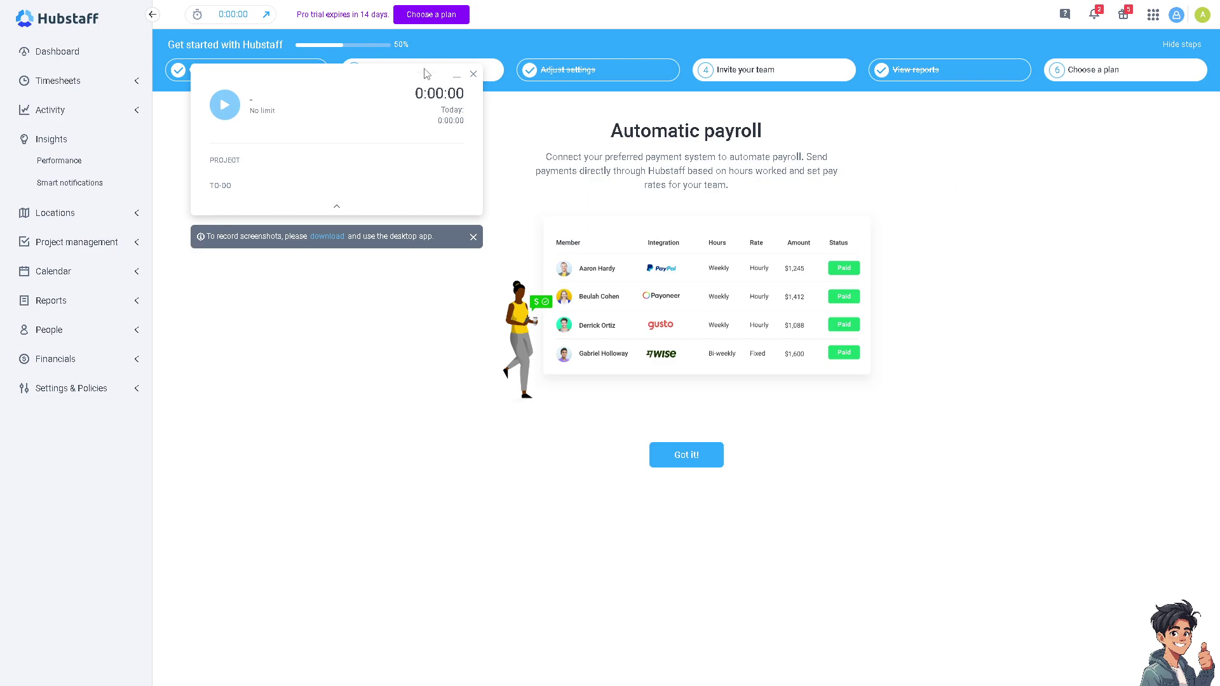
left_click(473, 74)
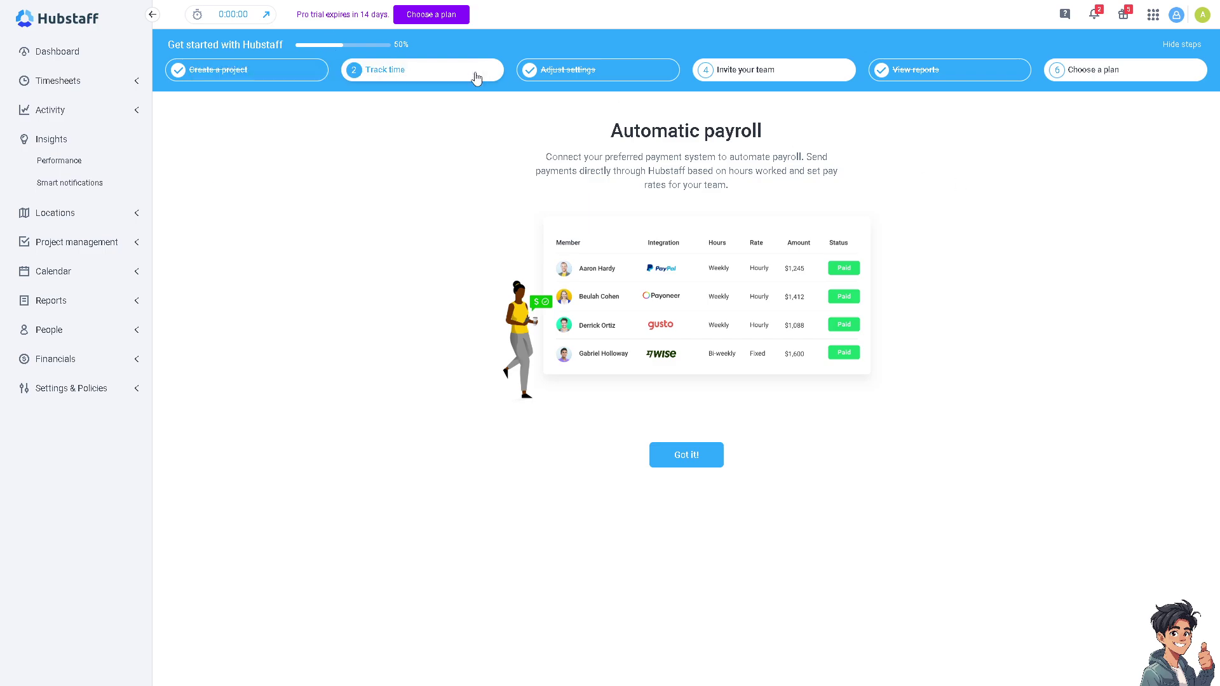
Open the subscription plans and scroll through the pricing cards.
left_click(426, 15)
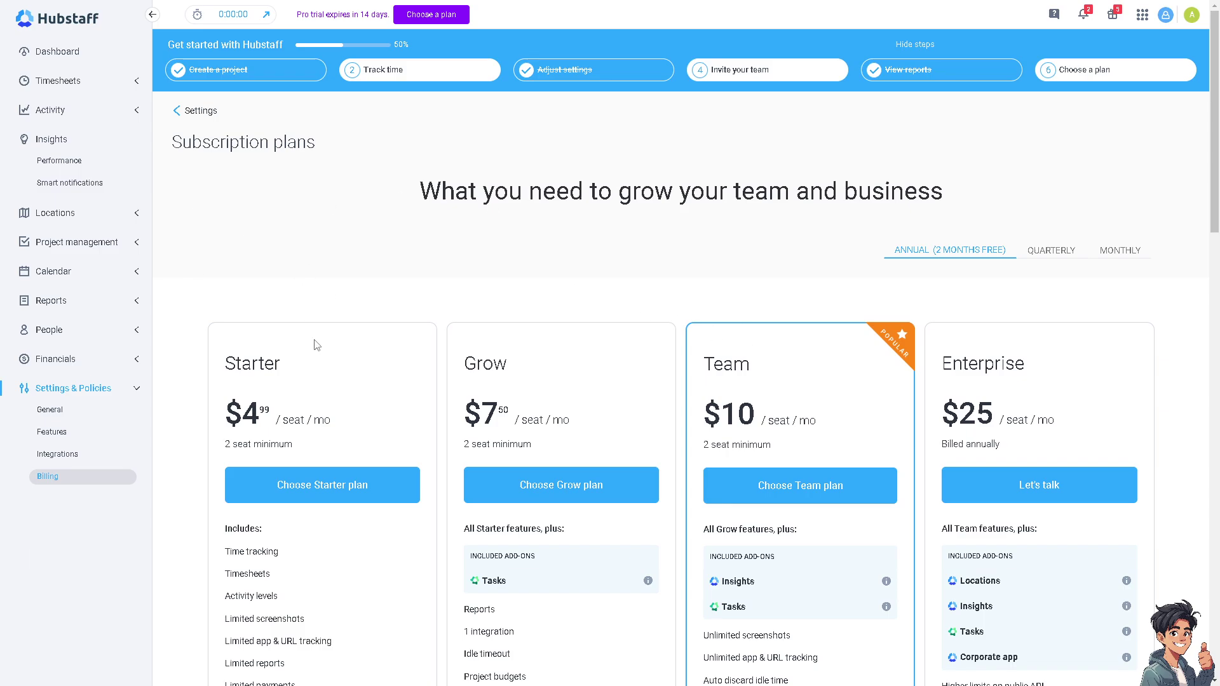
scroll(318, 345, "down", 3)
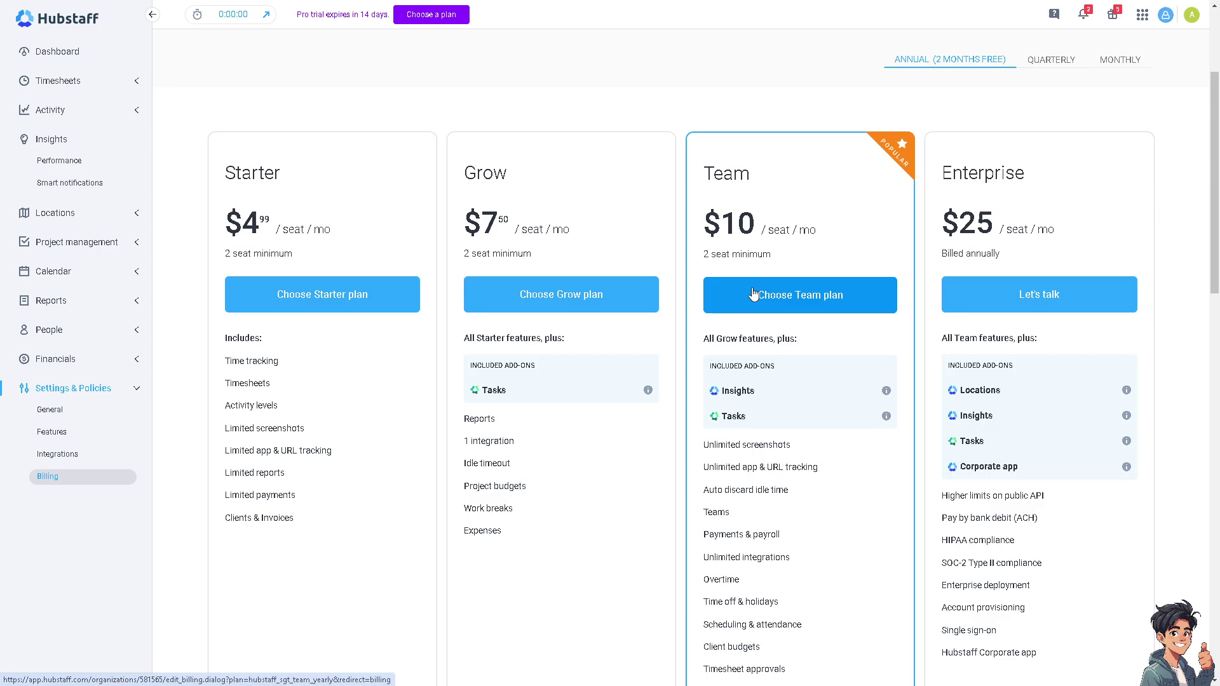
scroll(778, 304, "down", 1)
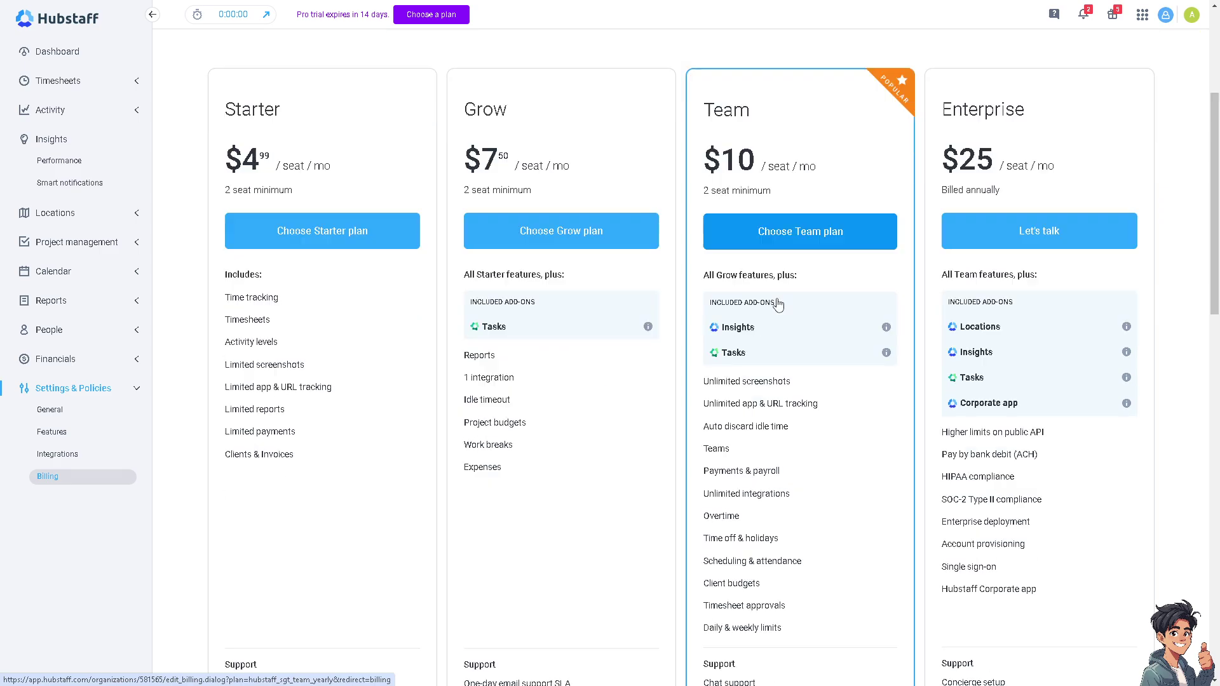
scroll(778, 303, "down", 2)
scroll(777, 300, "down", 2)
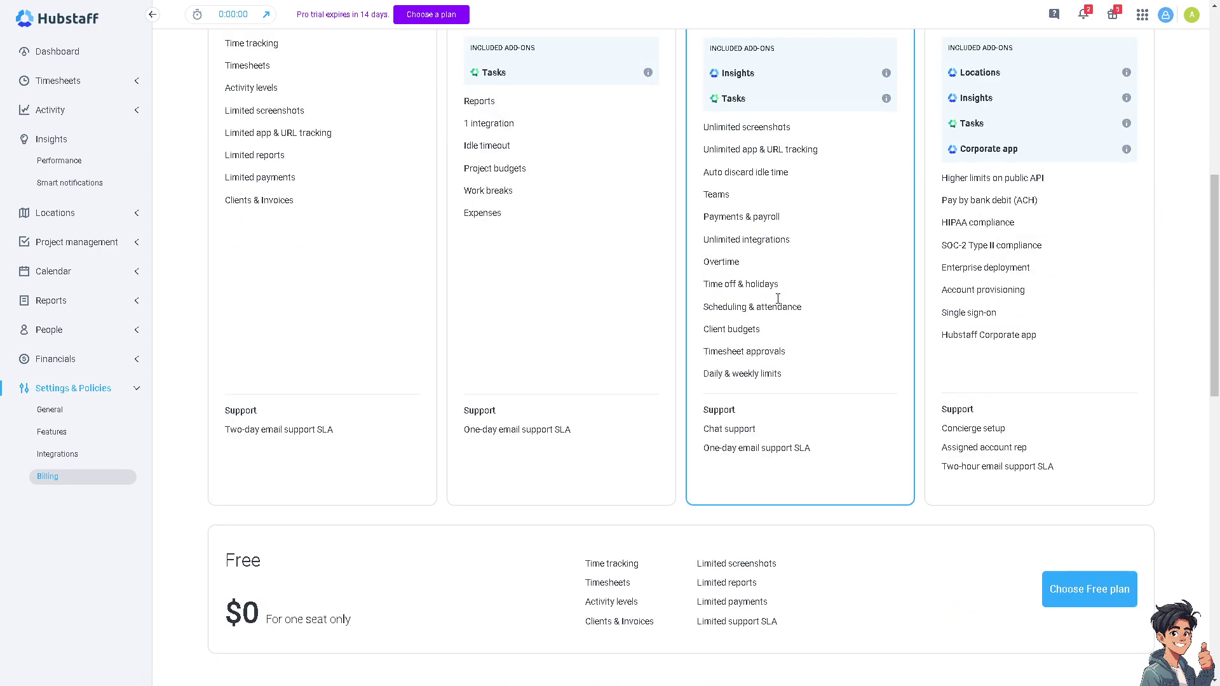
scroll(777, 300, "down", 2)
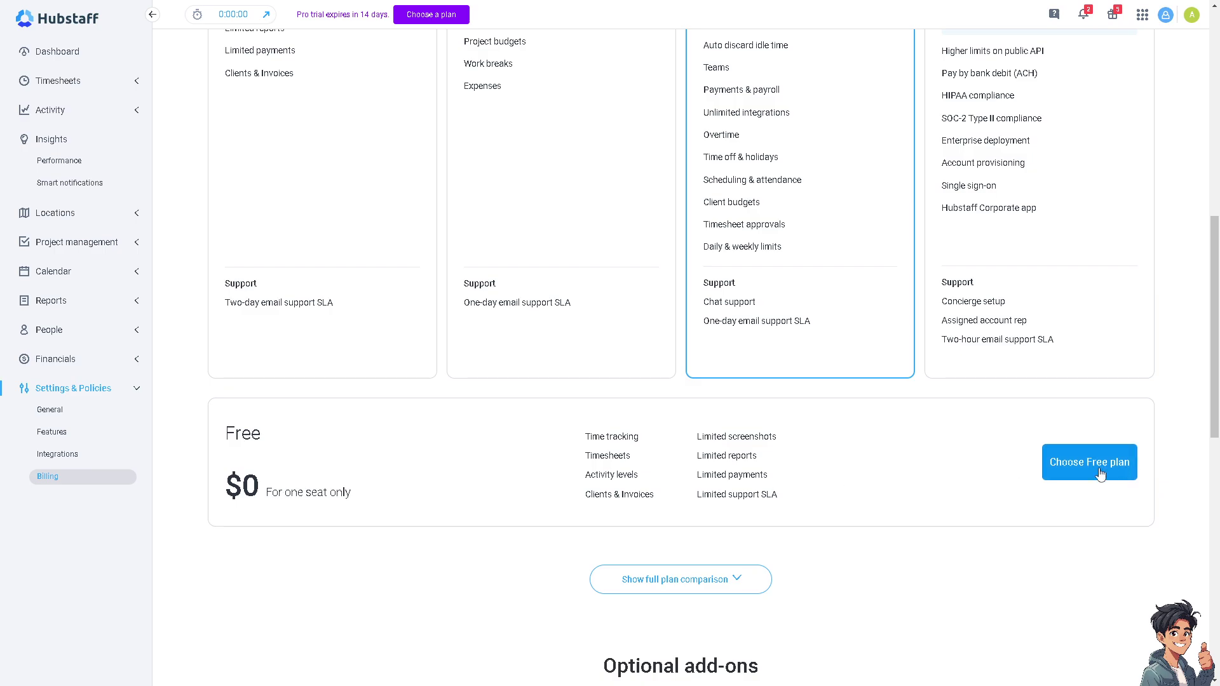
left_click_drag(599, 442, 585, 438)
left_click(845, 491)
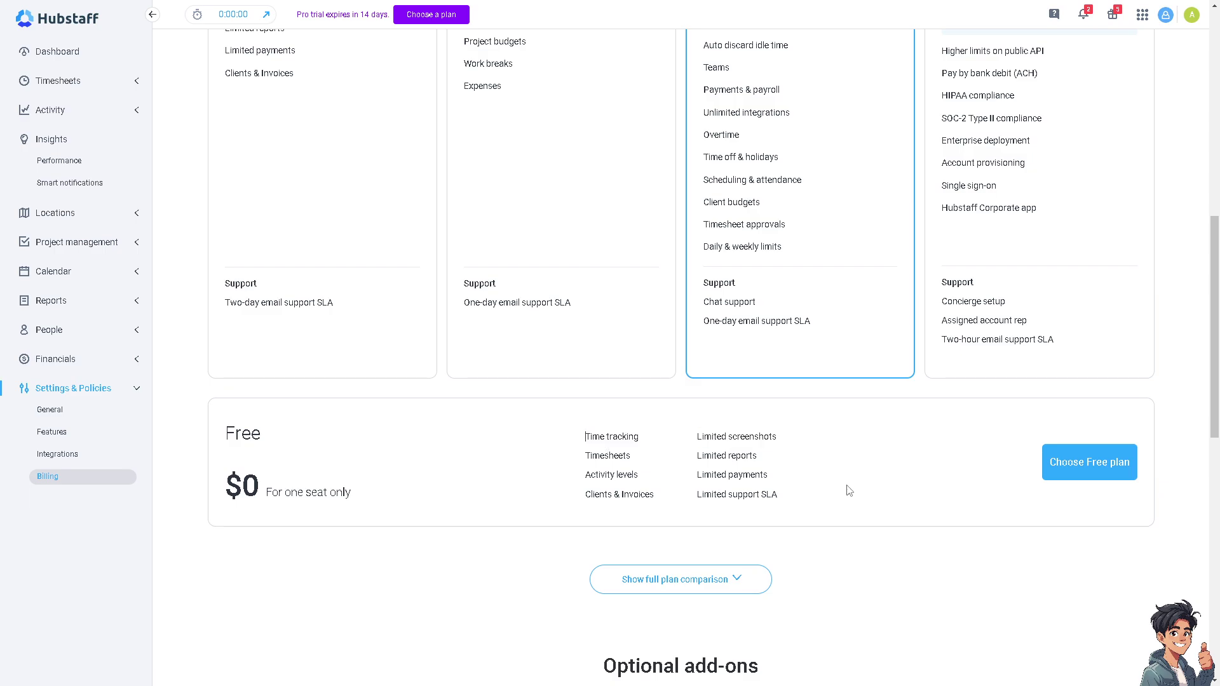
Expand the full feature comparison and scroll through Free, Starter, Grow, Team and Enterprise.
left_click(737, 579)
scroll(786, 562, "down", 3)
scroll(295, 520, "down", 3)
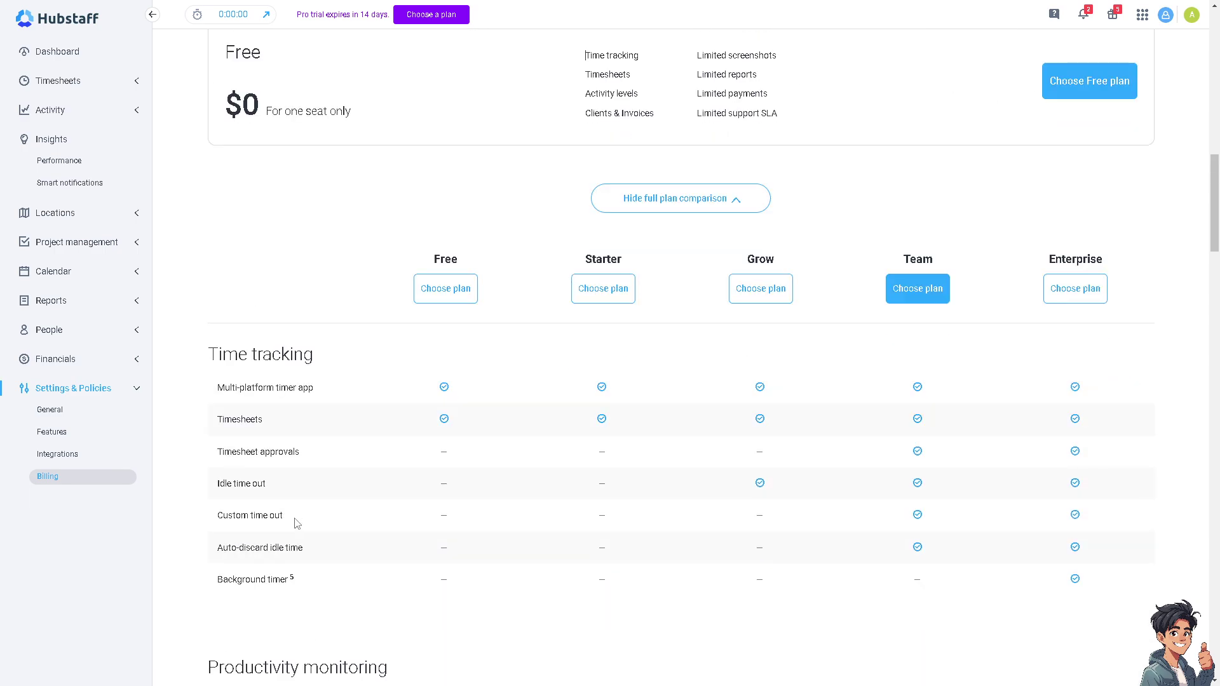
mouse_move(294, 519)
scroll(295, 522, "down", 3)
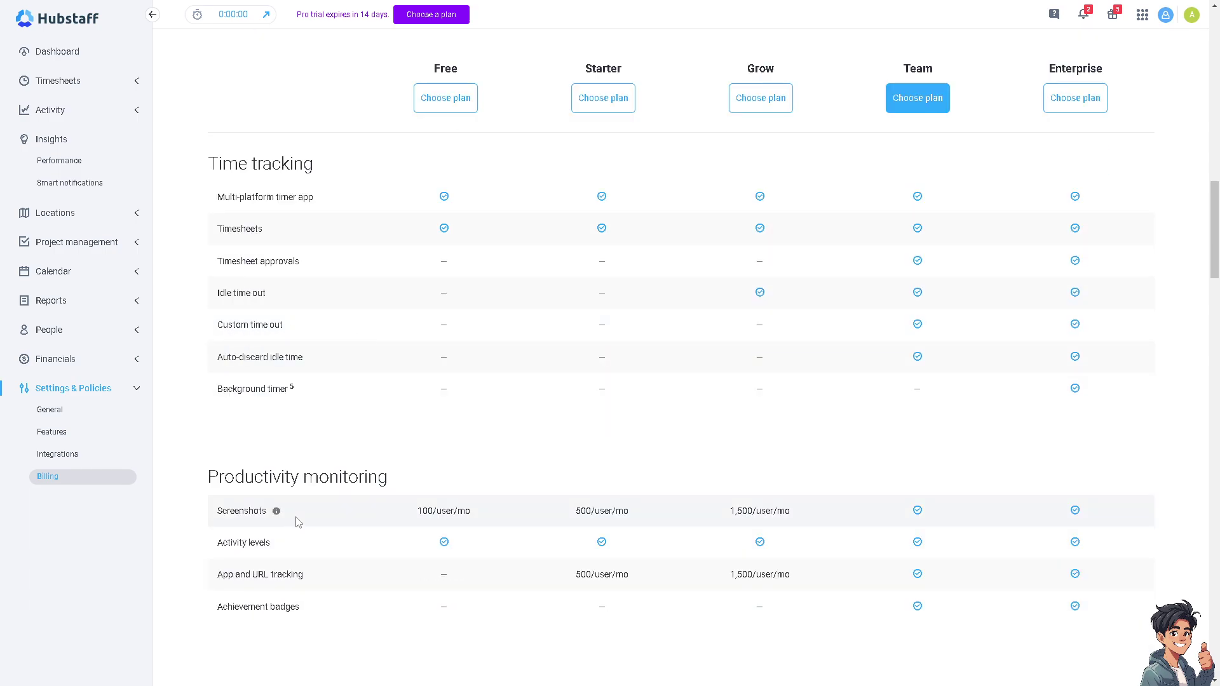
scroll(299, 518, "down", 2)
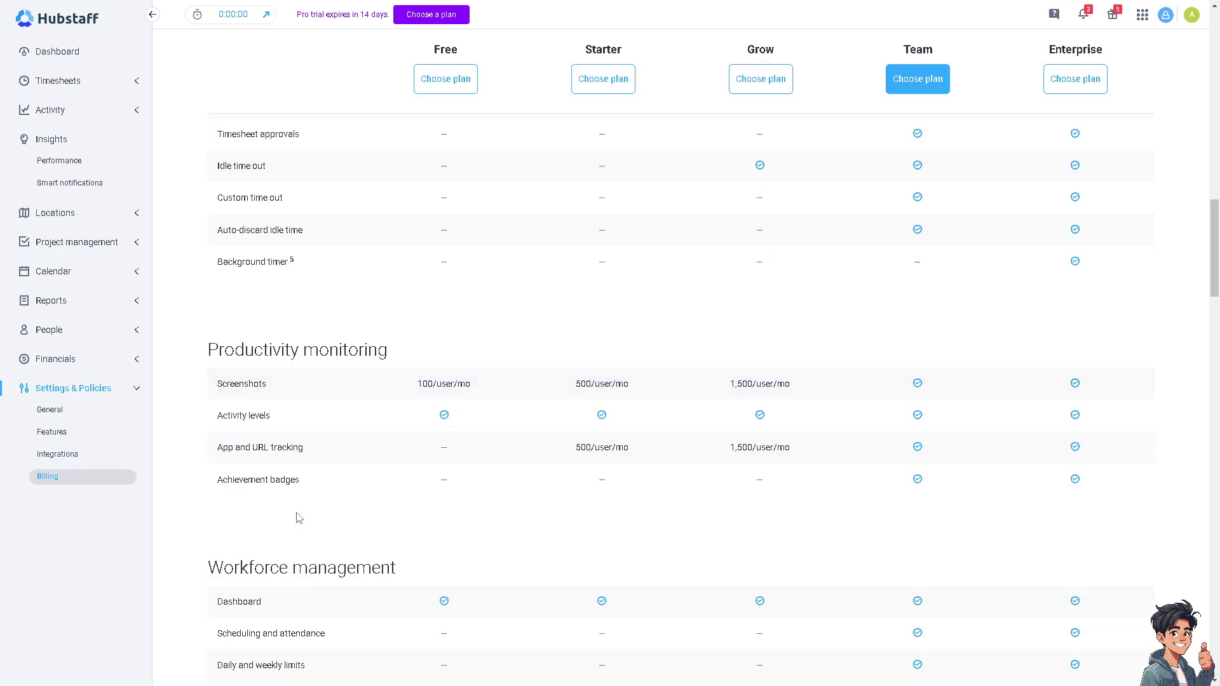
scroll(298, 517, "down", 15)
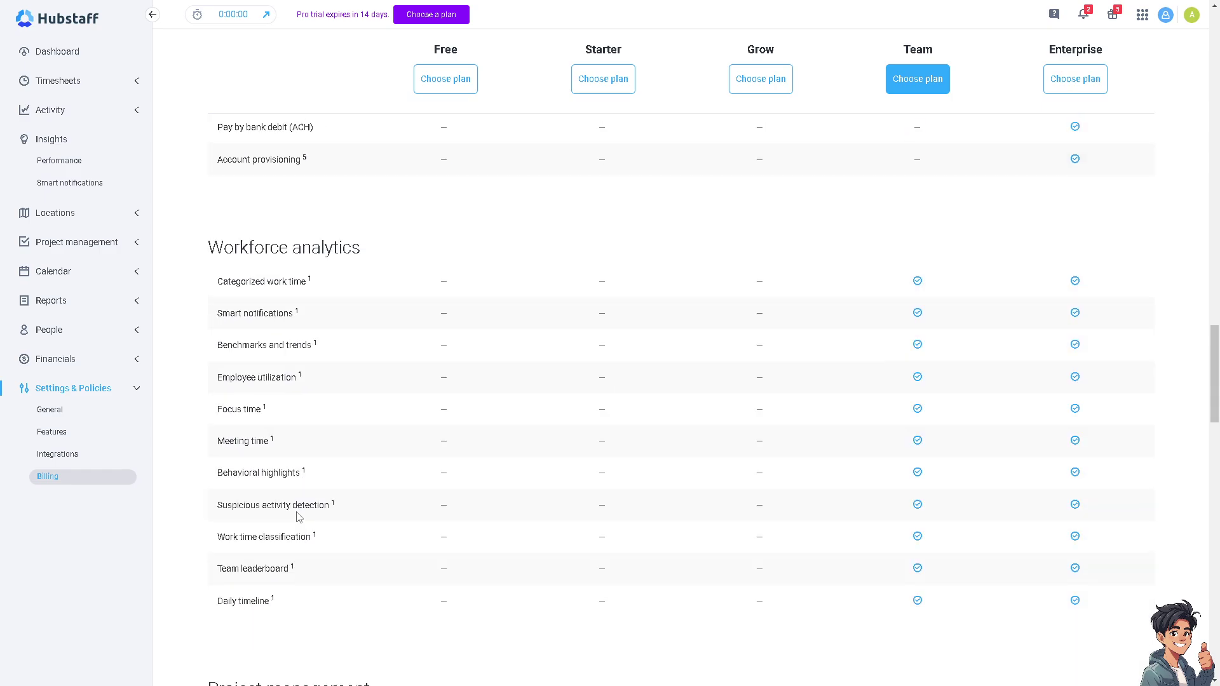
scroll(298, 517, "down", 4)
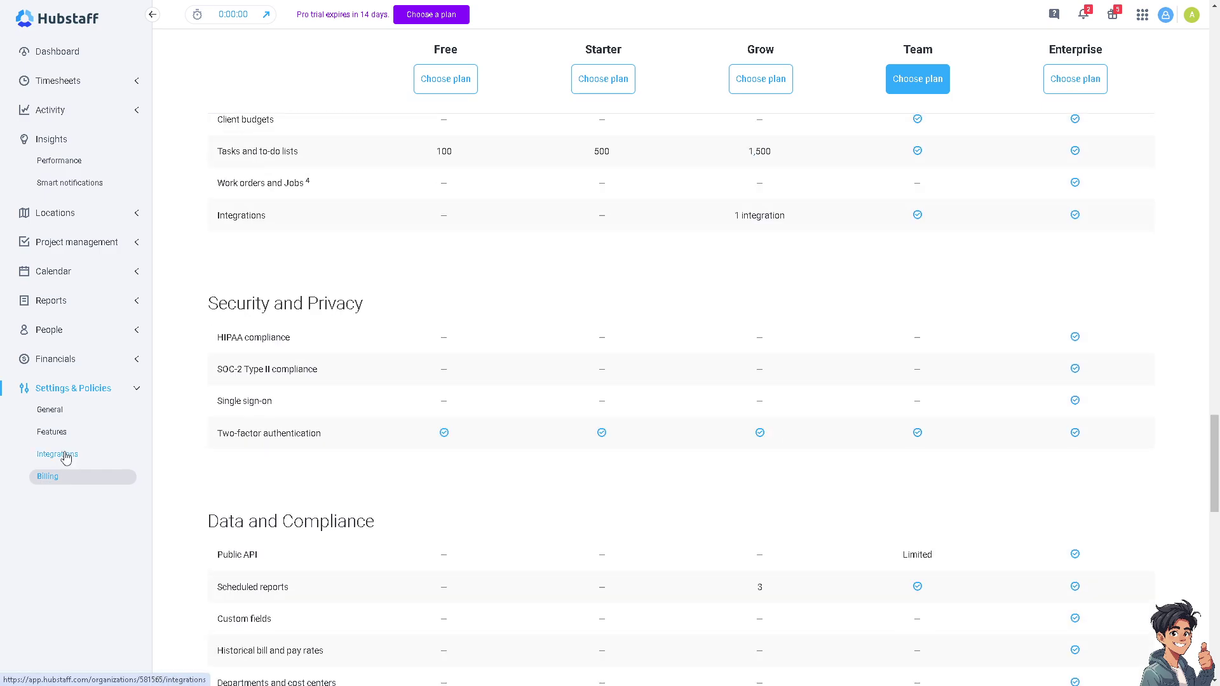
Open Integrations, close the welcome video, and browse tiles like Asana, Jira, Trello and Salesforce.
left_click(57, 454)
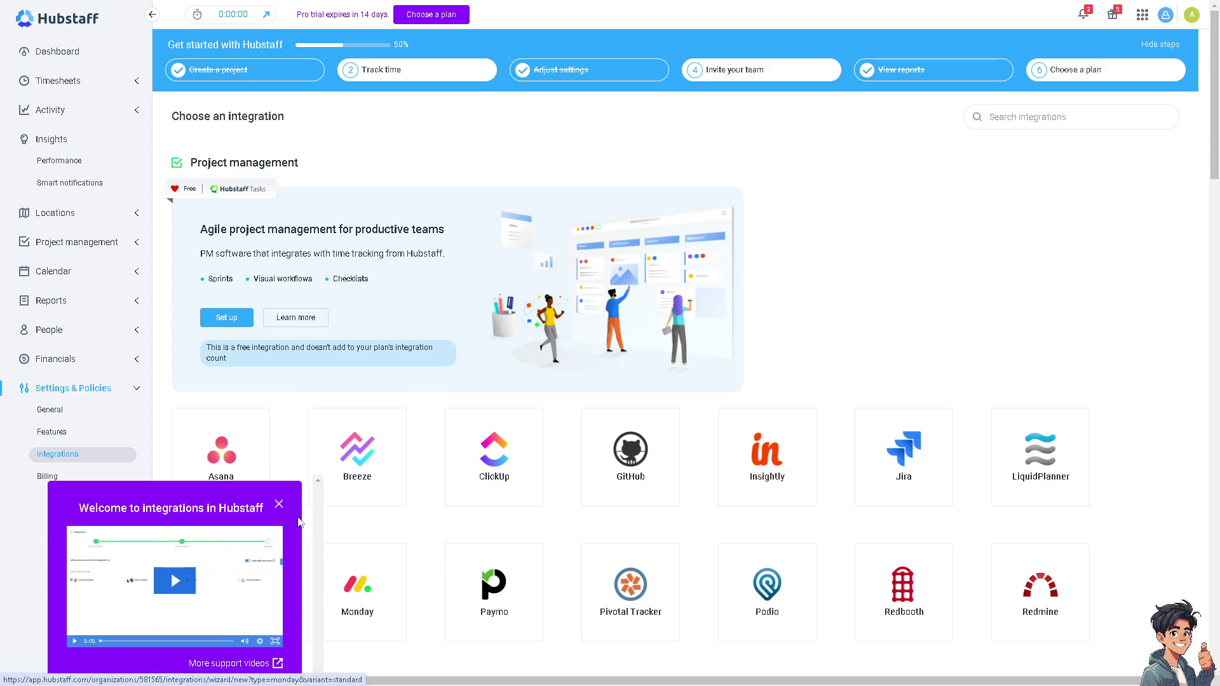
left_click(283, 495)
scroll(356, 449, "down", 2)
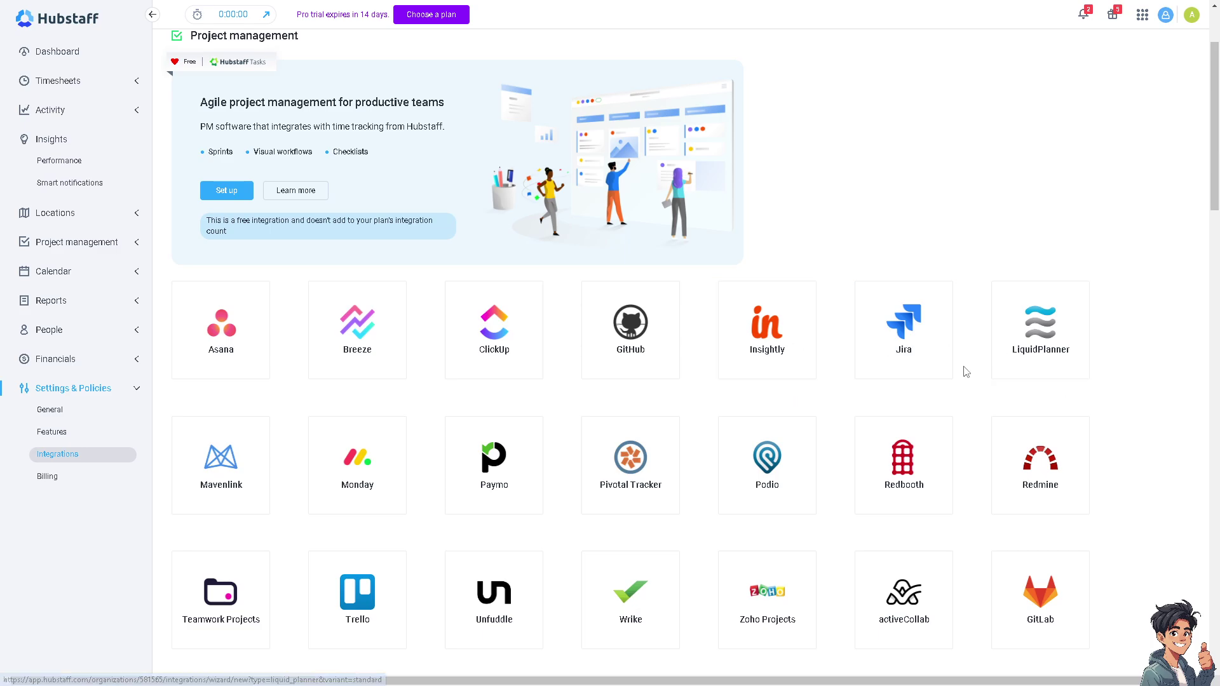
scroll(961, 371, "down", 3)
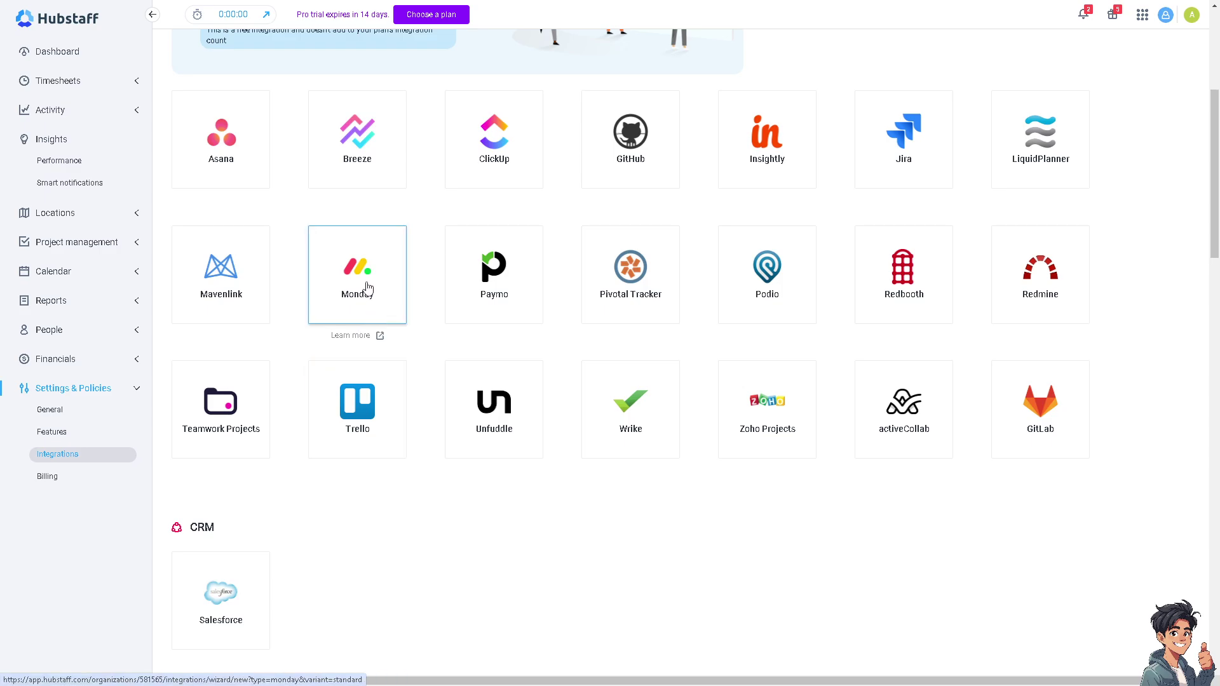
scroll(321, 325, "up", 1)
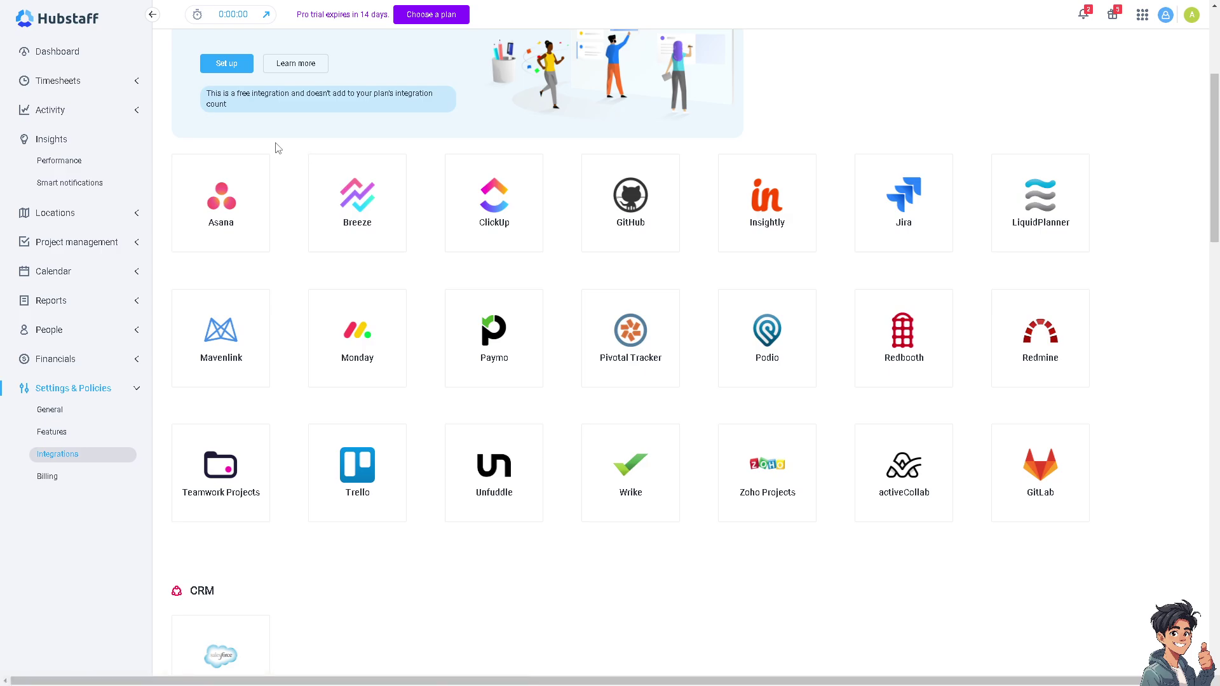
scroll(628, 388, "up", 4)
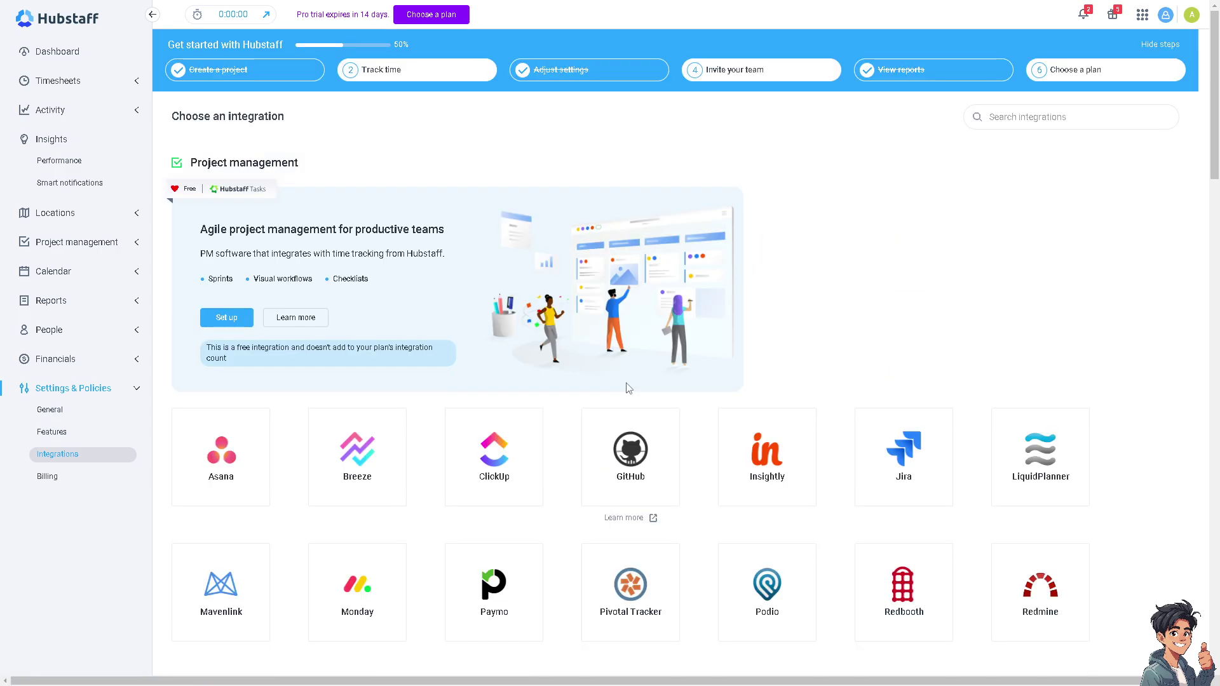